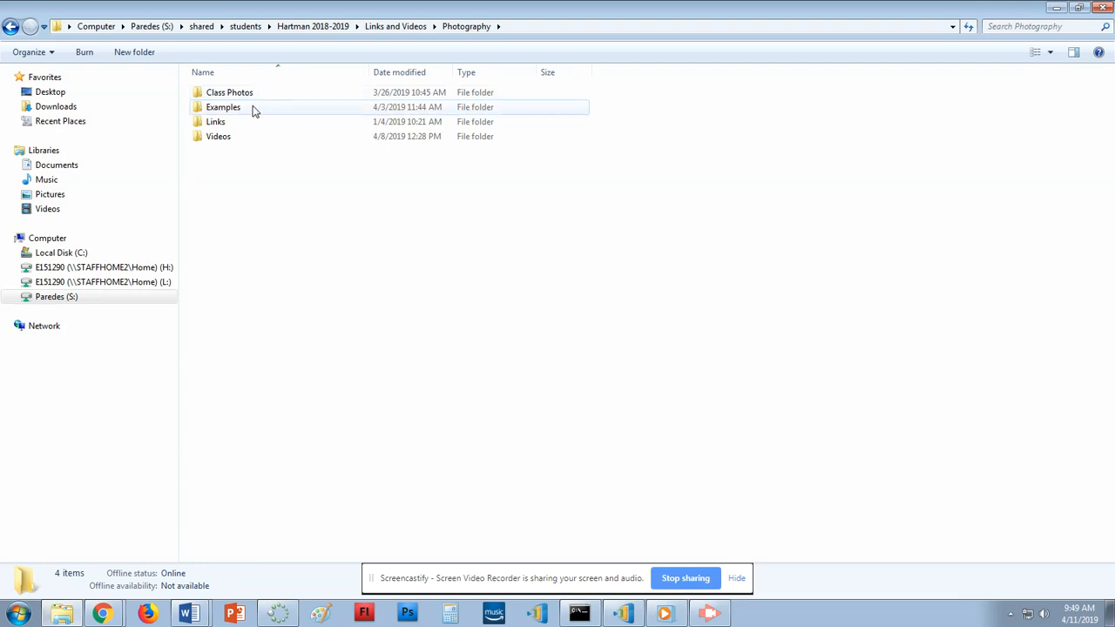
# Open Class Photos, then Double Exposure, then its Silhouettes folder.
pyautogui.click(248, 95)
pyautogui.doubleClick(247, 95)
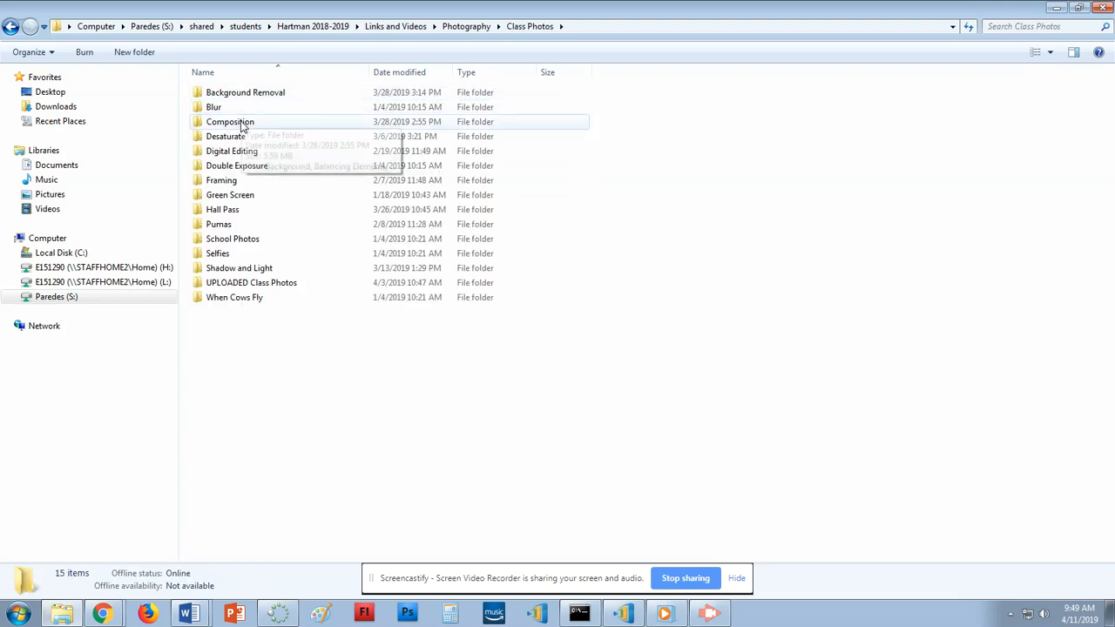
pyautogui.doubleClick(248, 166)
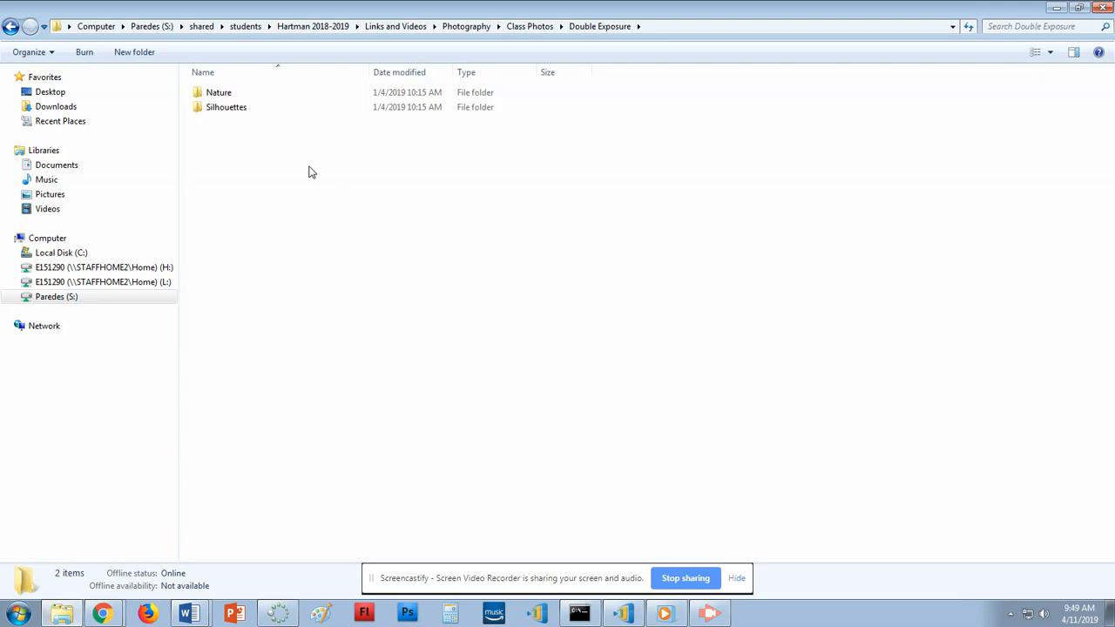
pyautogui.doubleClick(280, 114)
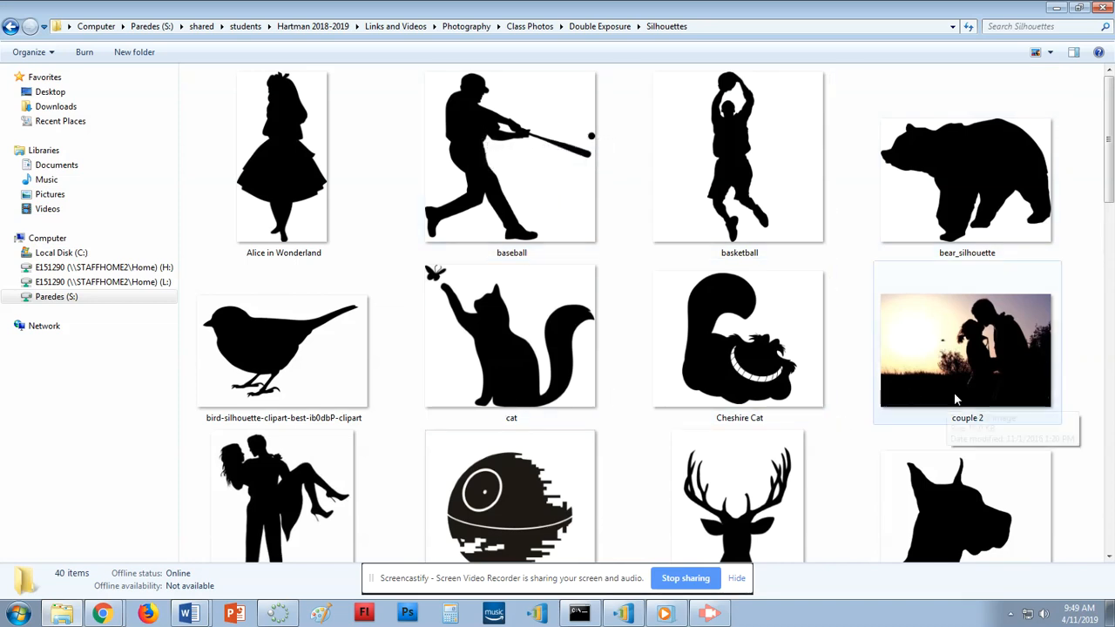
# Scroll through the silhouette thumbnails, then go back and open the Nature folder.
pyautogui.scroll(-7, 918, 325)
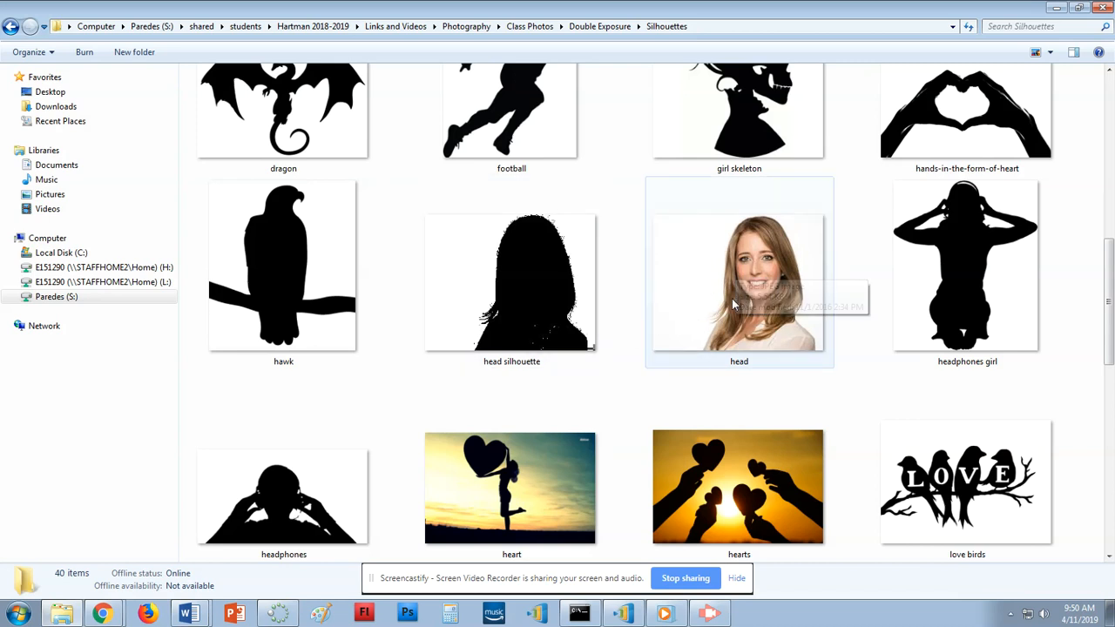
pyautogui.scroll(-2, 677, 302)
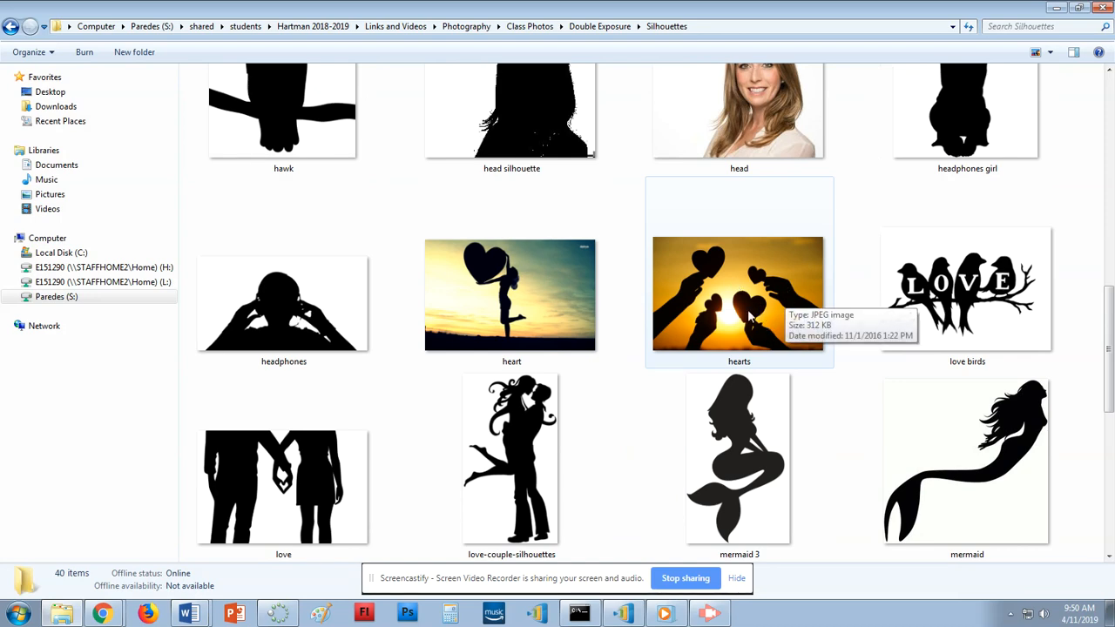
pyautogui.scroll(-4, 647, 406)
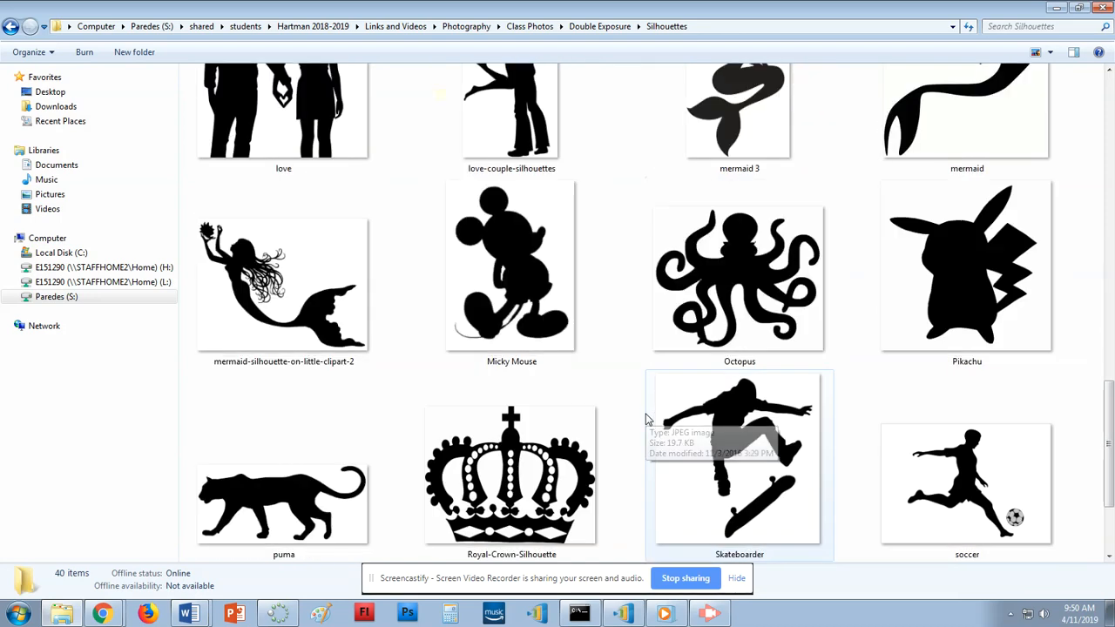
pyautogui.scroll(-2, 646, 420)
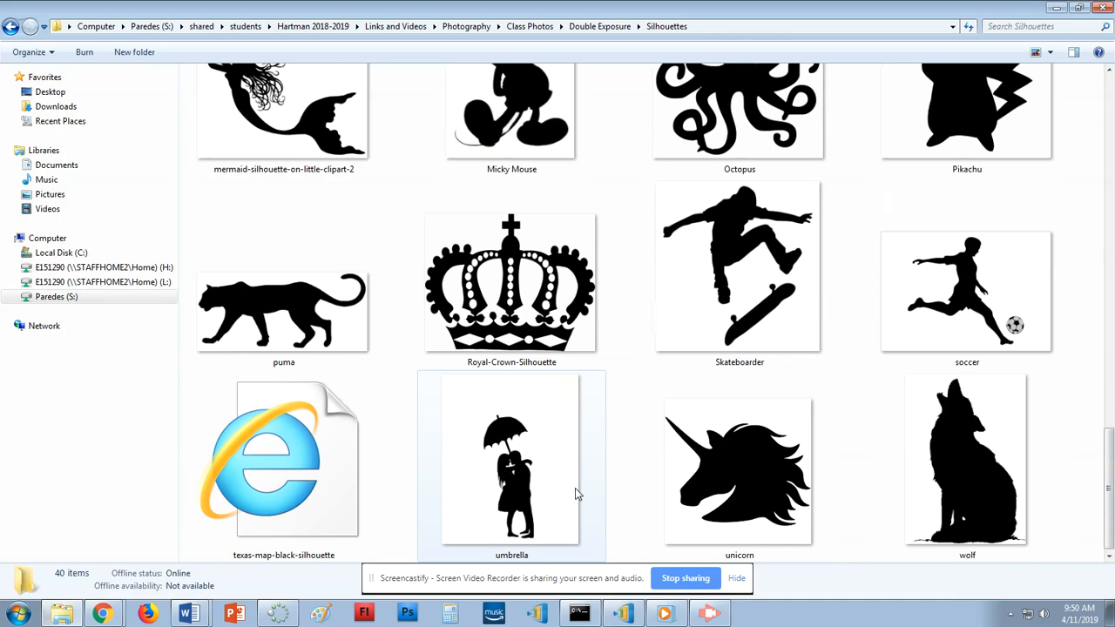
pyautogui.scroll(4, 574, 493)
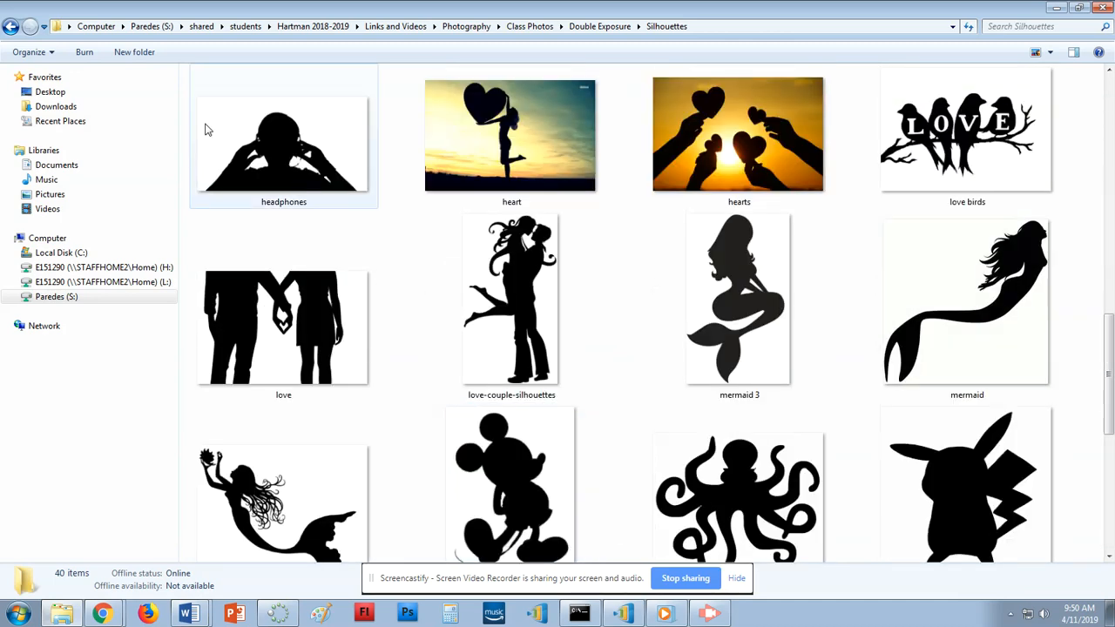
pyautogui.click(12, 27)
pyautogui.doubleClick(223, 92)
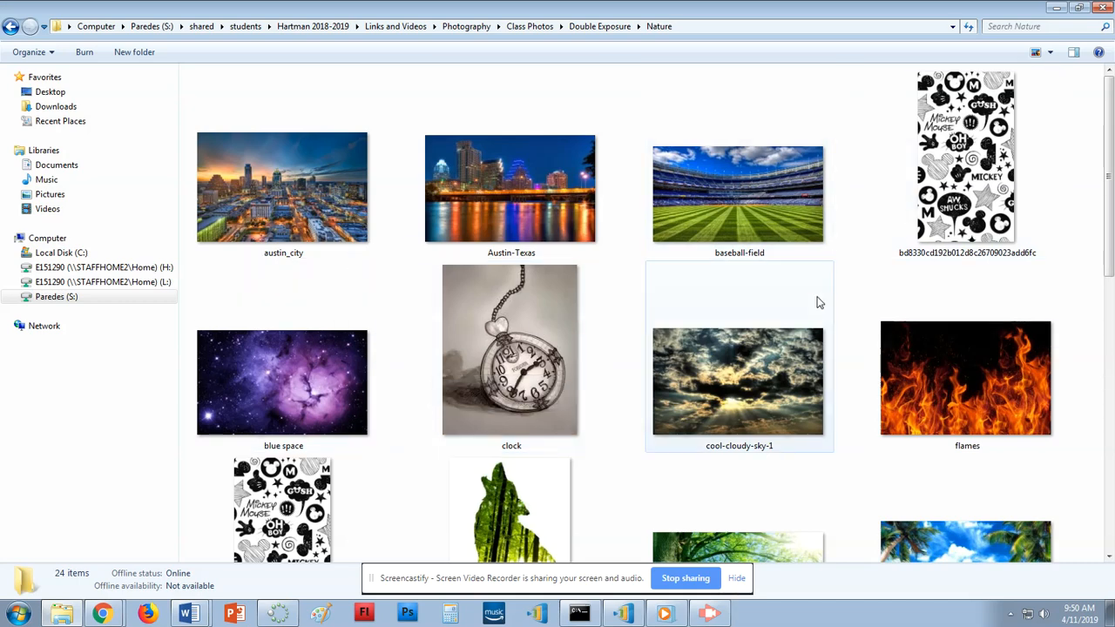
pyautogui.scroll(-1, 472, 333)
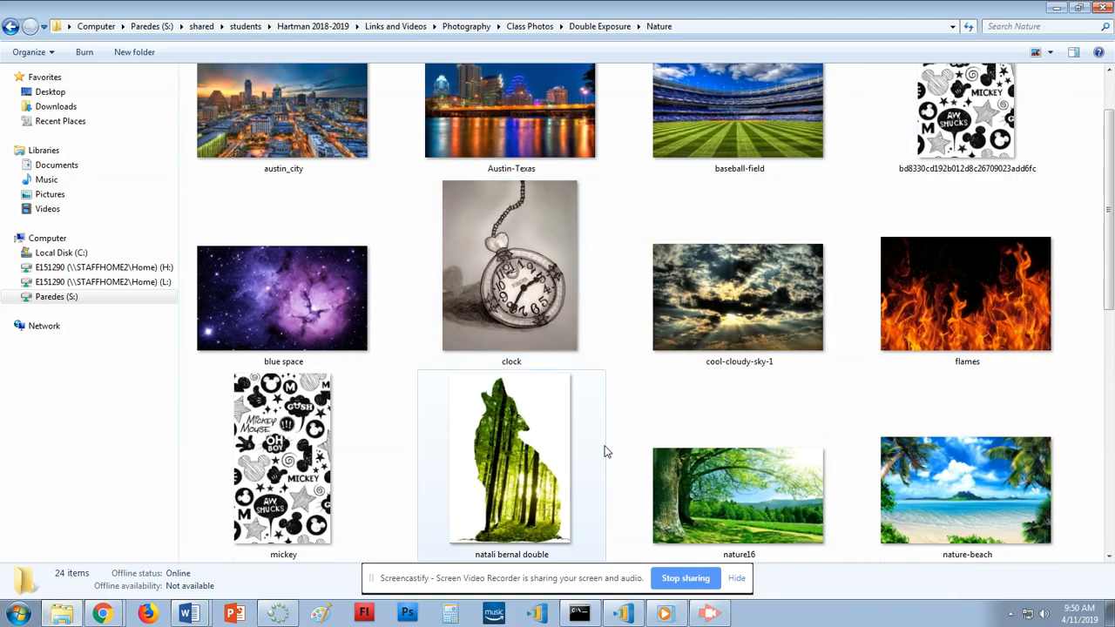
pyautogui.scroll(-3, 607, 450)
pyautogui.click(493, 169)
pyautogui.rightClick(492, 170)
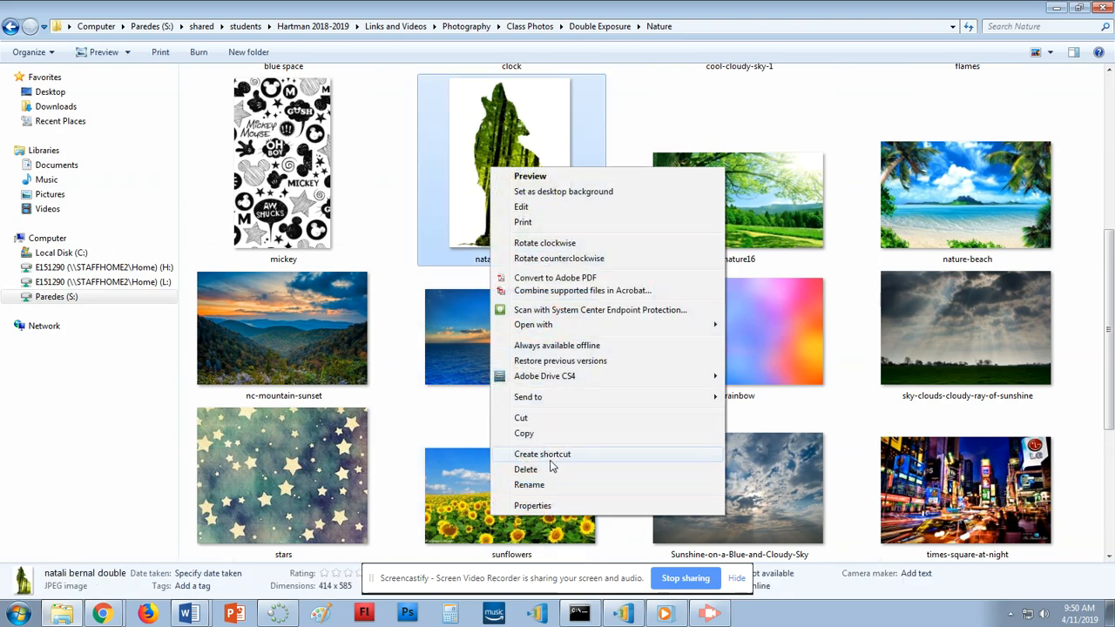
pyautogui.click(525, 468)
pyautogui.click(615, 363)
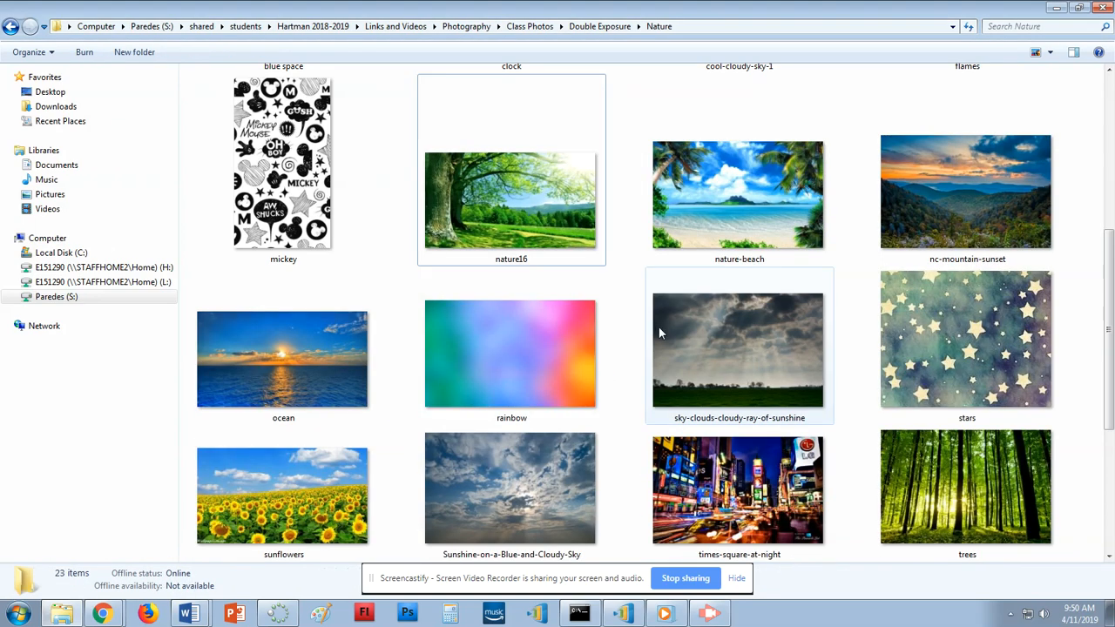
# Select cool-cloudy-sky-1 and check Chrome's open windows from the taskbar.
pyautogui.scroll(-2, 659, 331)
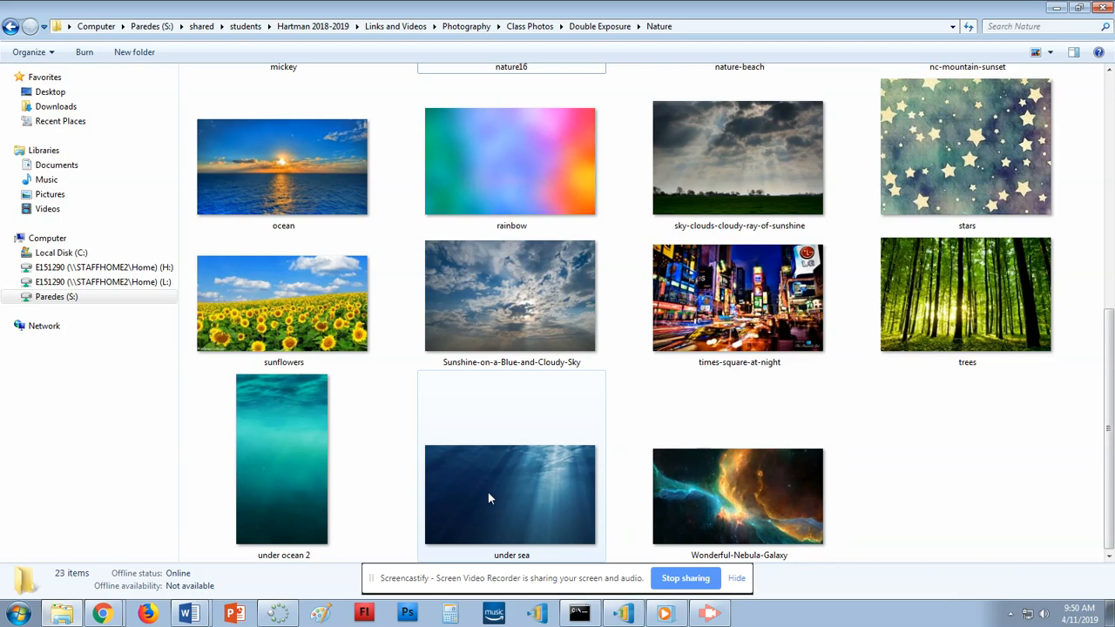
pyautogui.scroll(8, 487, 497)
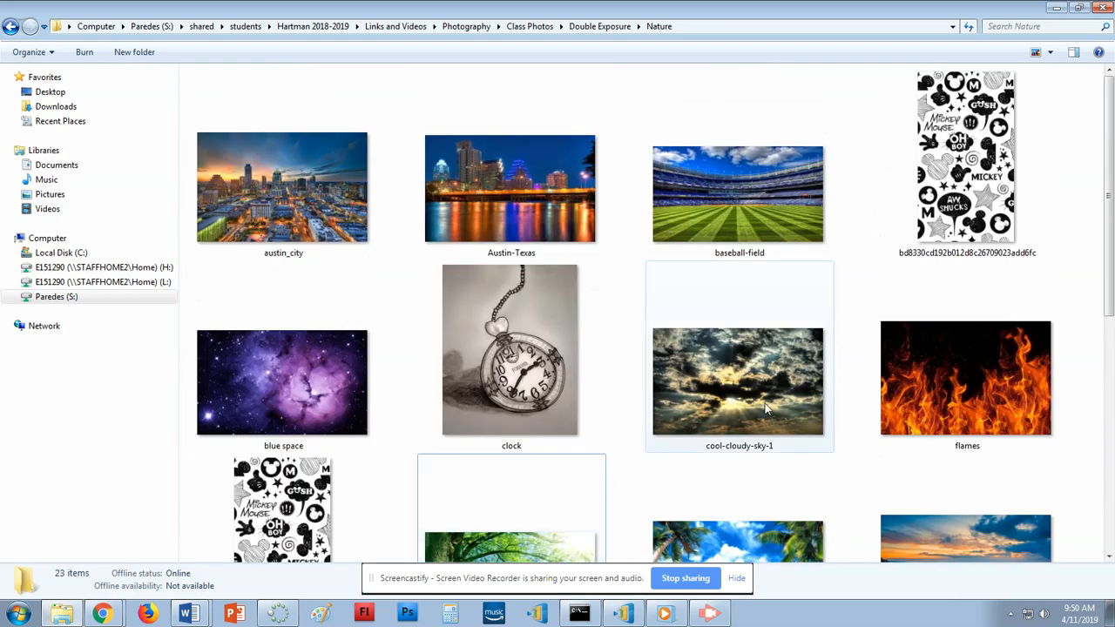
pyautogui.click(769, 402)
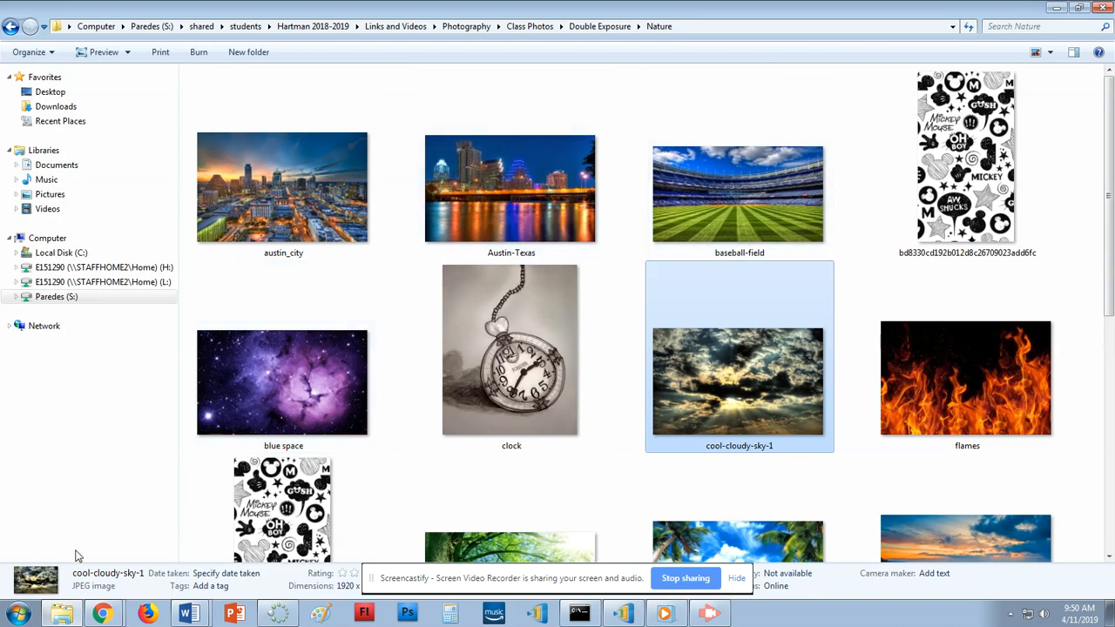
pyautogui.click(102, 612)
pyautogui.click(90, 559)
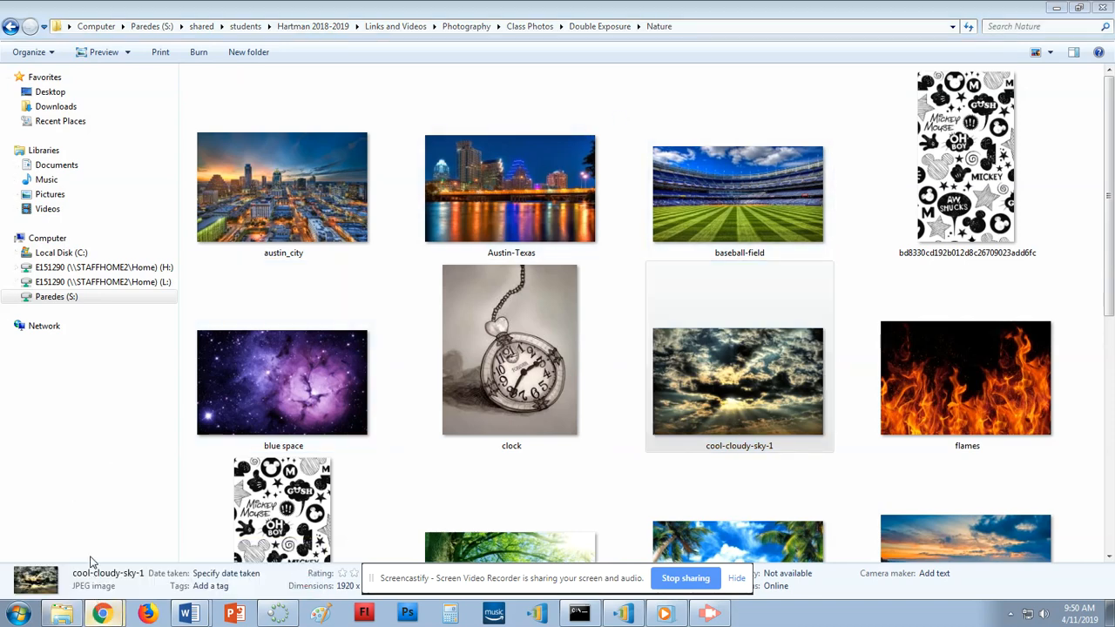
# Load Pixlr Editor in a new browser tab and allow Flash on pixlr.com.
pyautogui.click(103, 613)
pyautogui.click(93, 558)
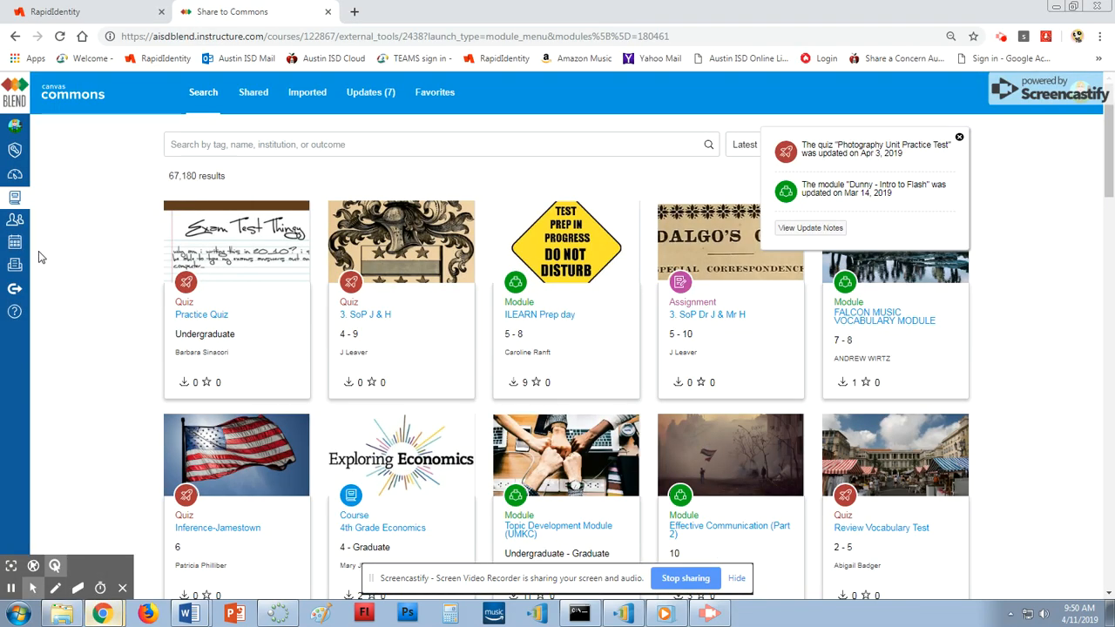
pyautogui.click(354, 11)
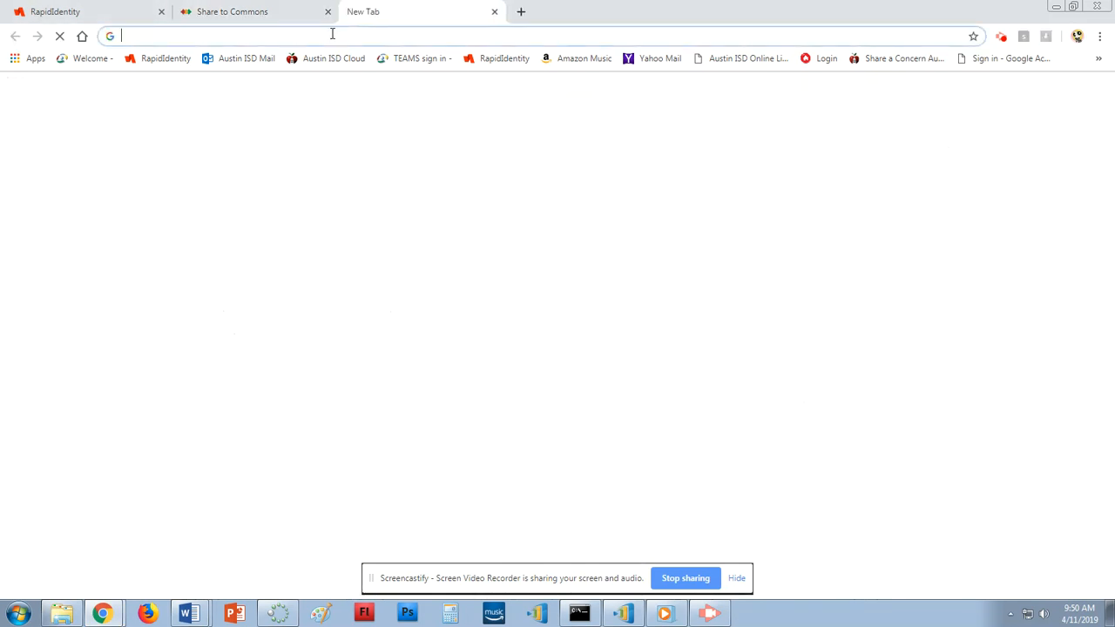
pyautogui.write('pixl')
pyautogui.press('Return')
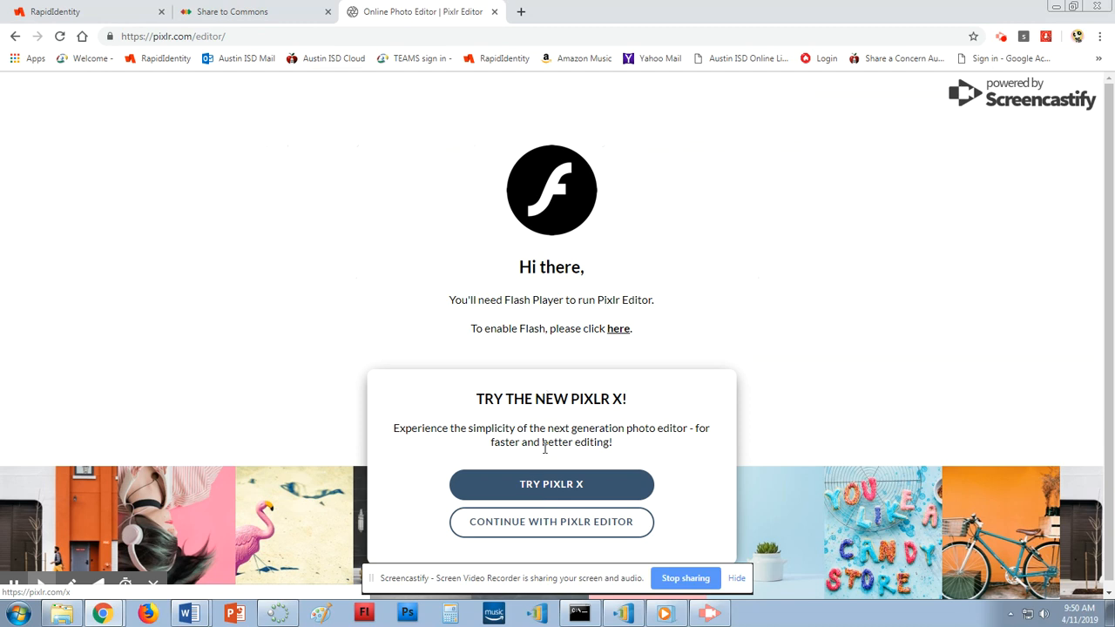
pyautogui.click(561, 523)
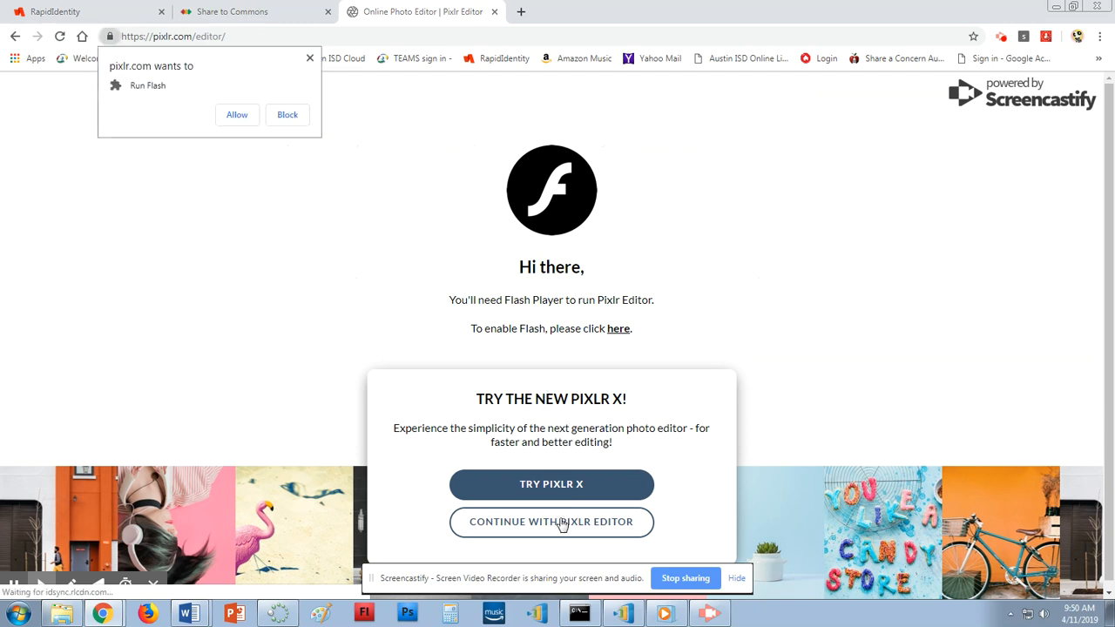
pyautogui.click(237, 115)
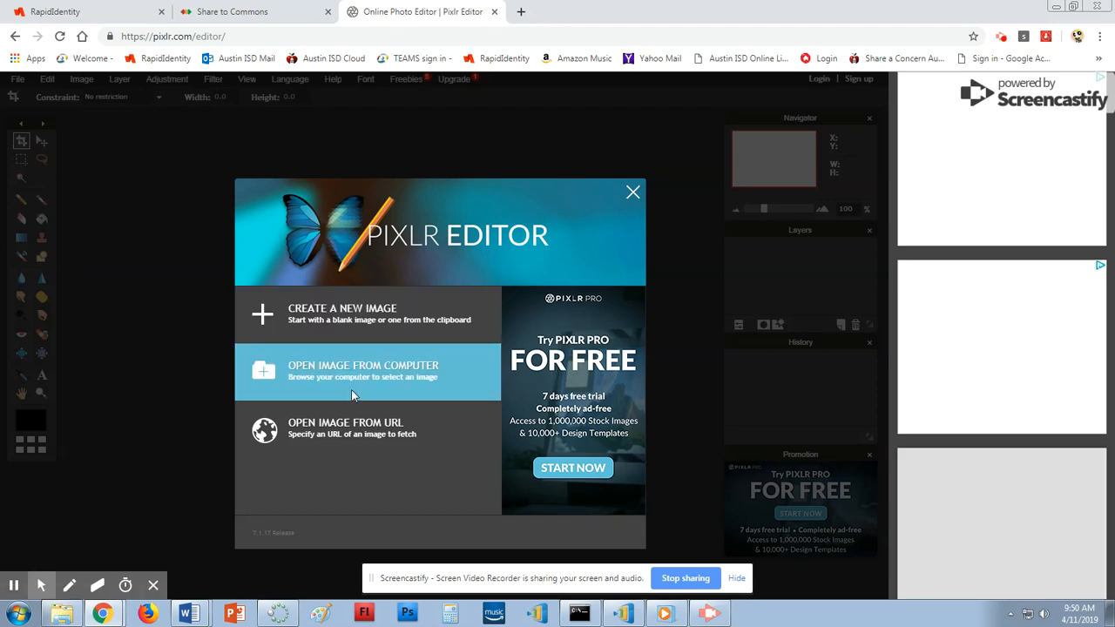
# Open an image from the computer, browsing S: through Photography to Double Exposure > Silhouettes.
pyautogui.click(351, 390)
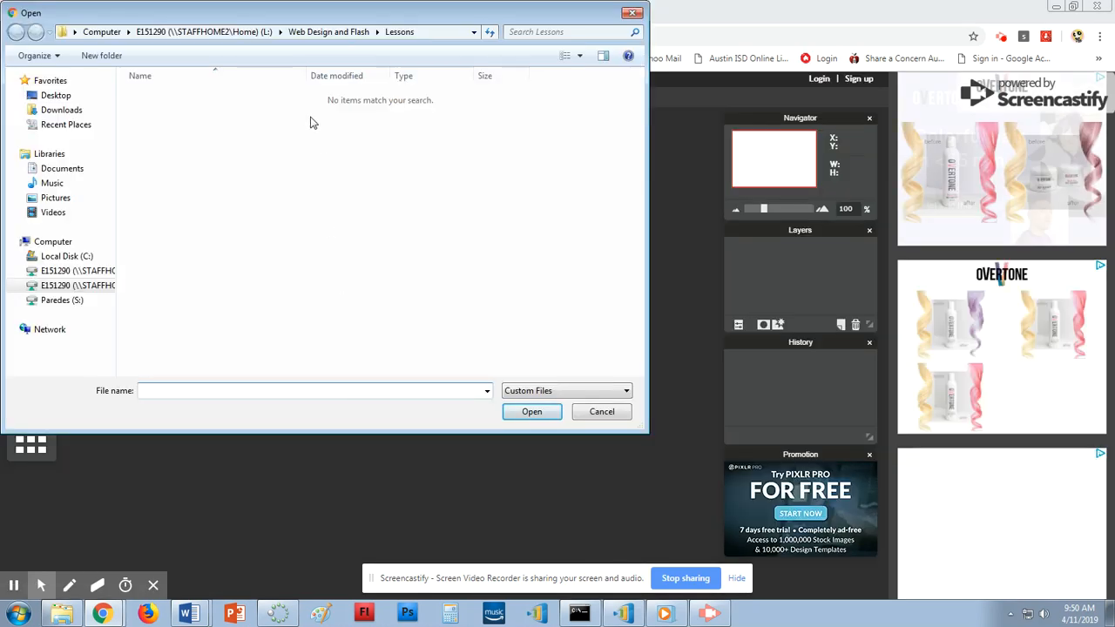
pyautogui.click(74, 300)
pyautogui.doubleClick(161, 112)
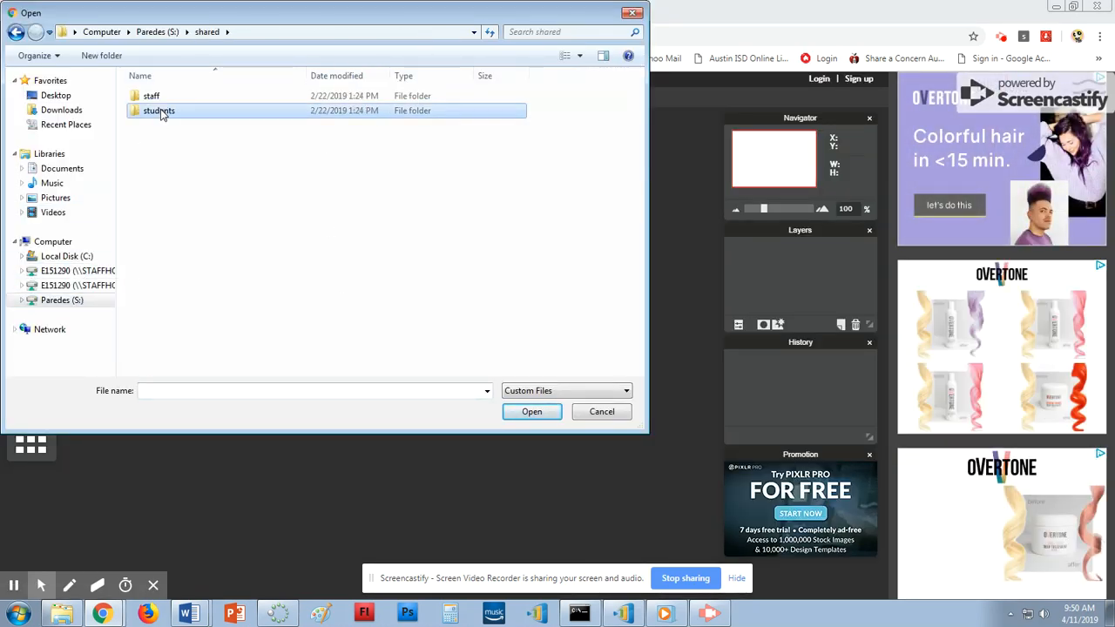
pyautogui.doubleClick(161, 110)
pyautogui.doubleClick(177, 257)
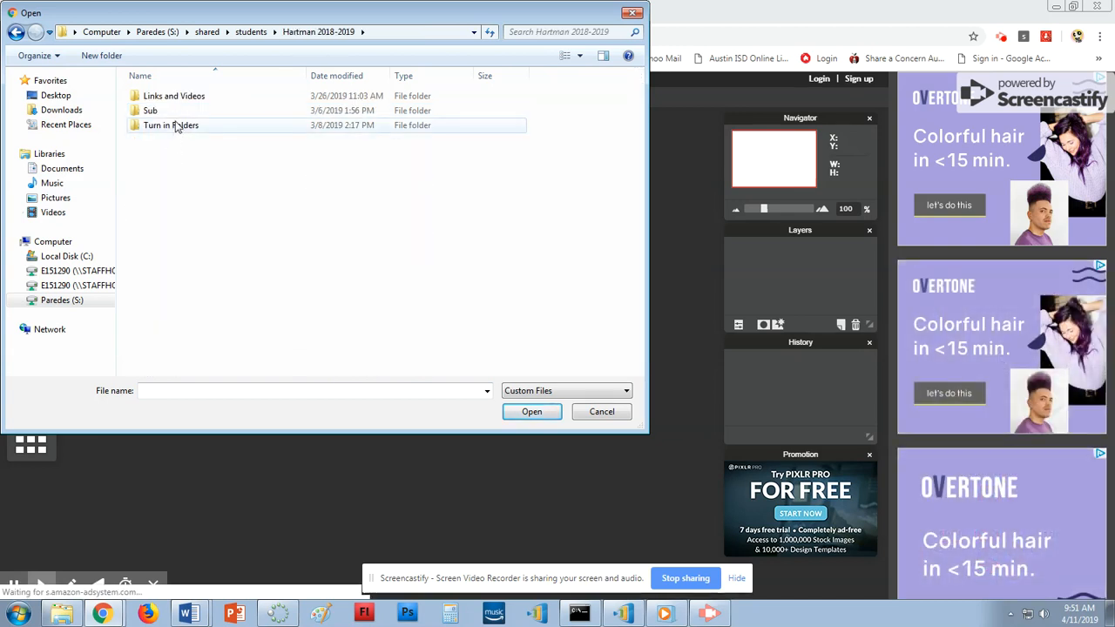
pyautogui.doubleClick(166, 96)
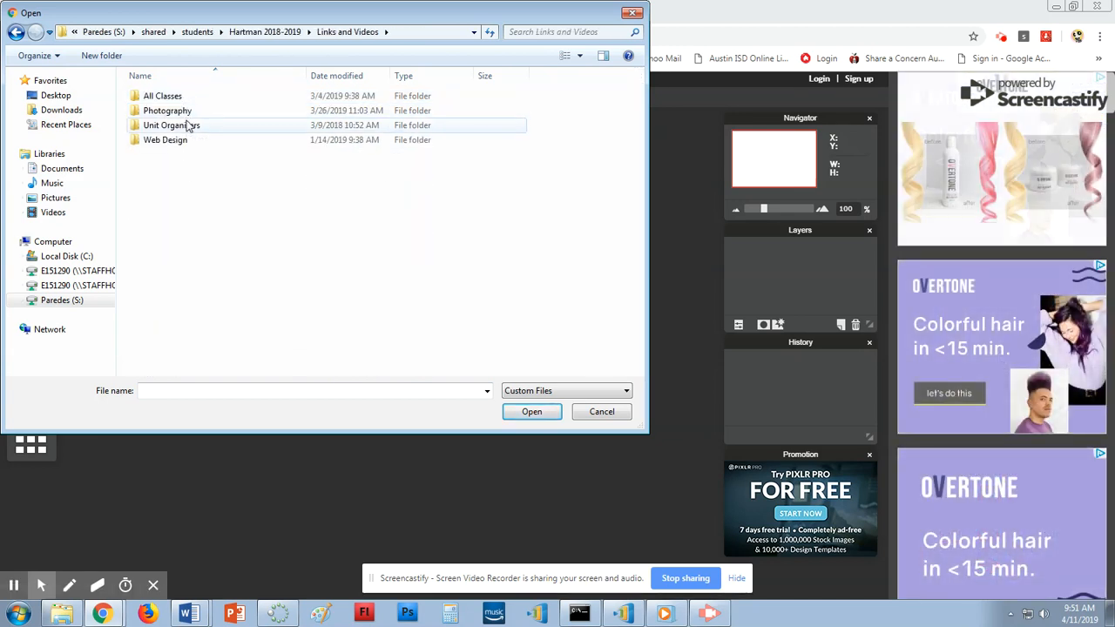
pyautogui.doubleClick(186, 114)
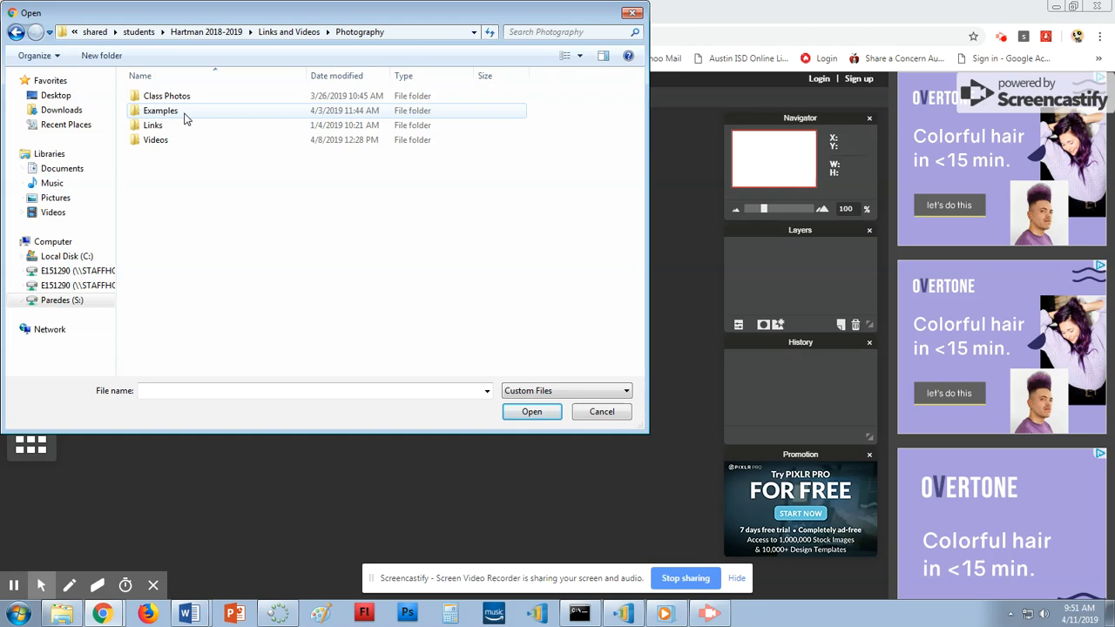
pyautogui.doubleClick(183, 97)
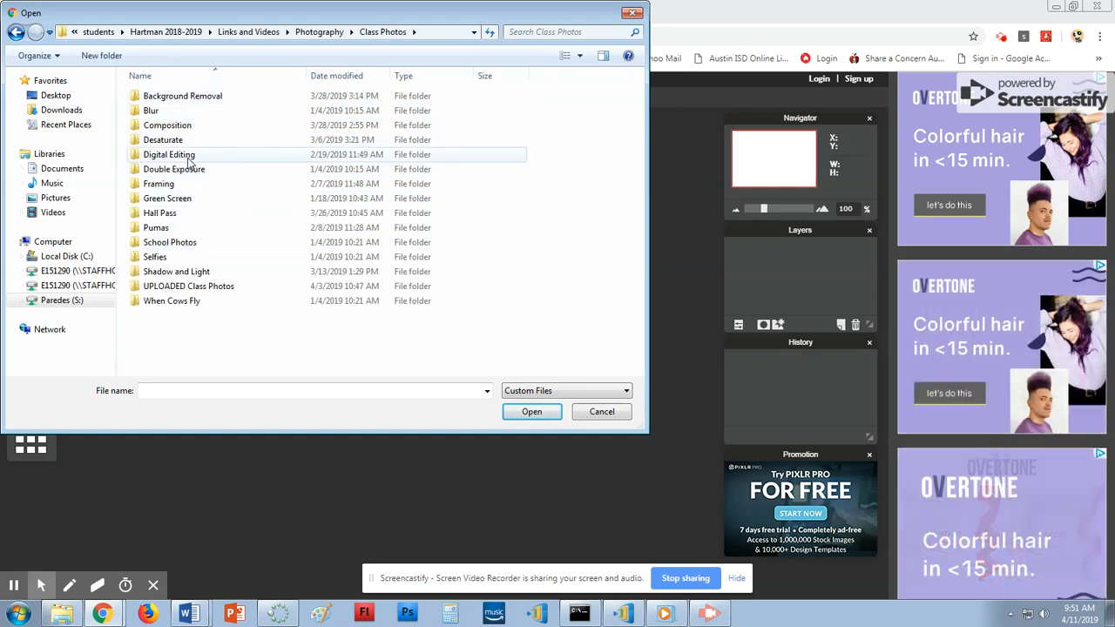
pyautogui.doubleClick(188, 169)
pyautogui.doubleClick(208, 118)
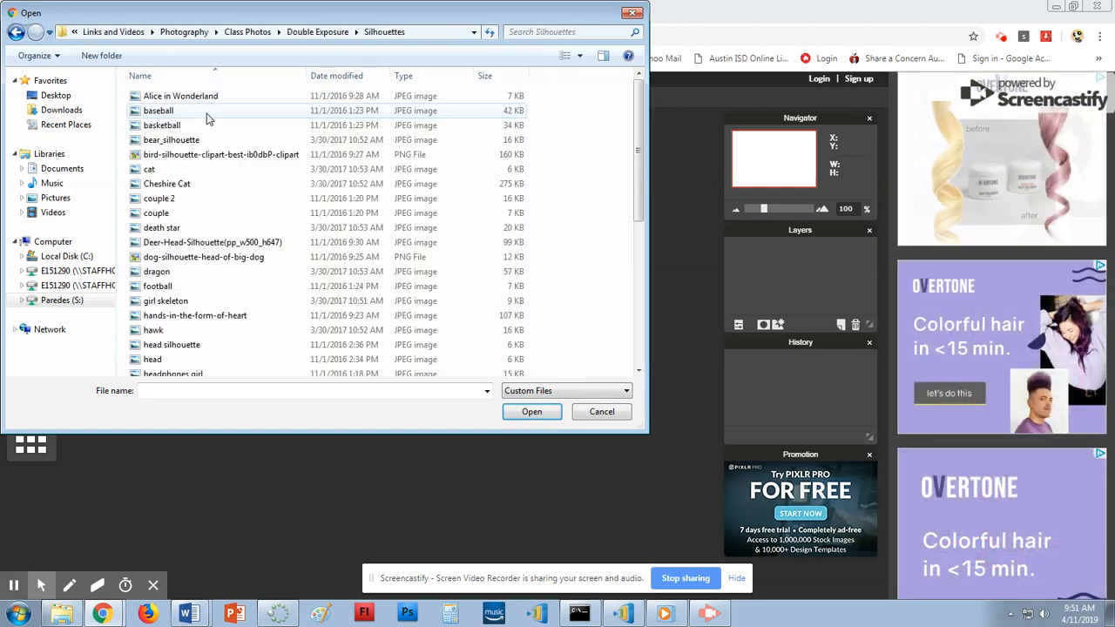
# Switch to extra large icons, then open the 'love' silhouette image.
pyautogui.rightClick(578, 174)
pyautogui.moveTo(610, 180)
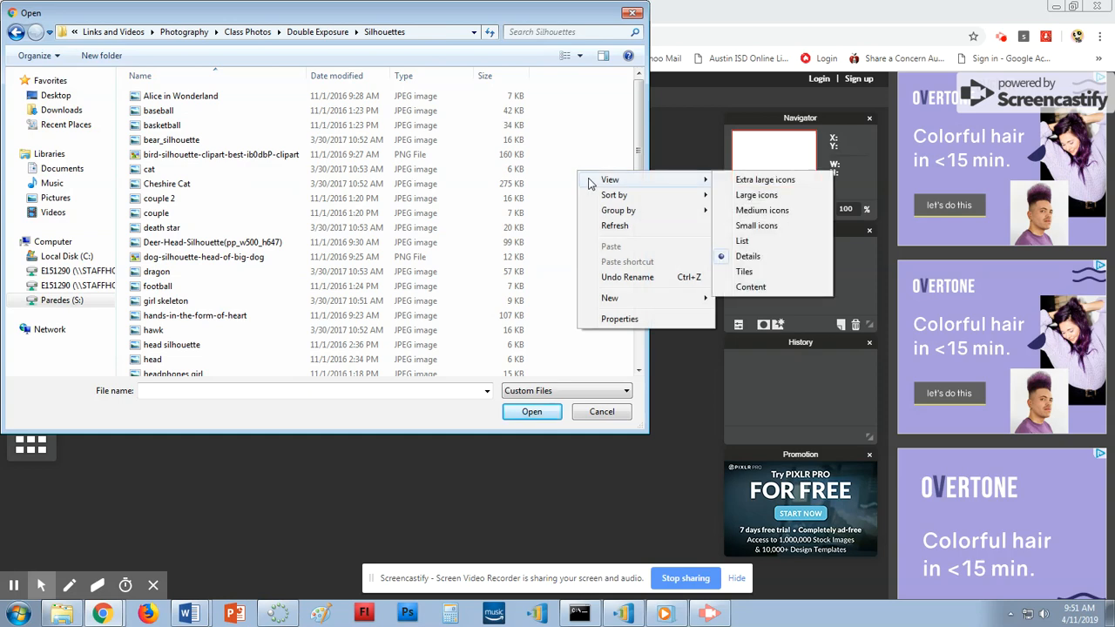
pyautogui.click(740, 180)
pyautogui.moveTo(638, 100); pyautogui.dragTo(655, 262)
pyautogui.click(279, 209)
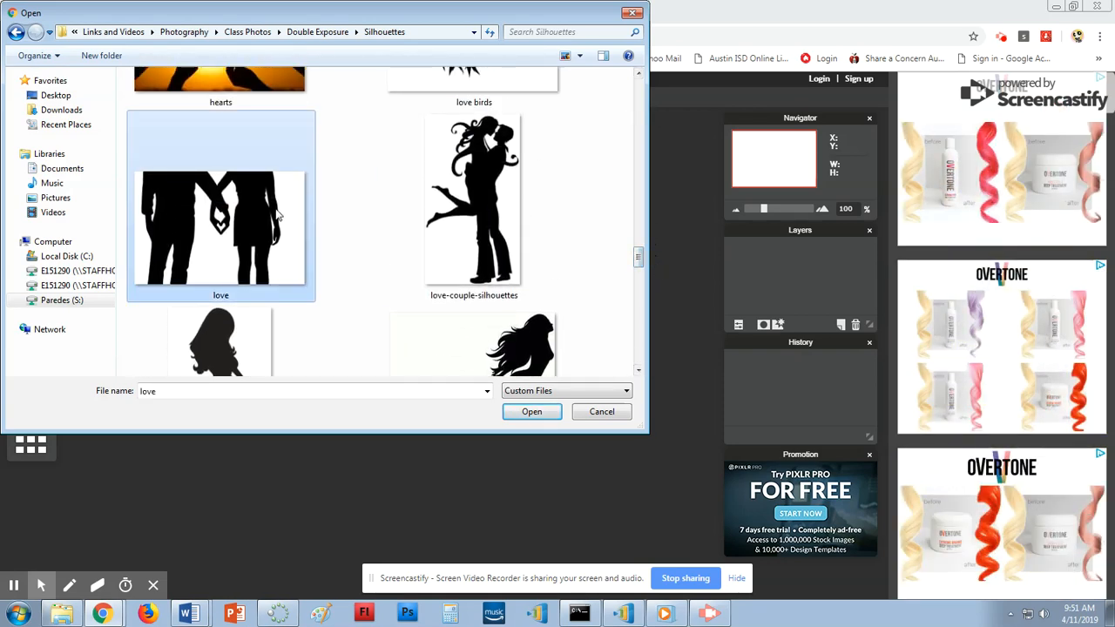
pyautogui.click(528, 411)
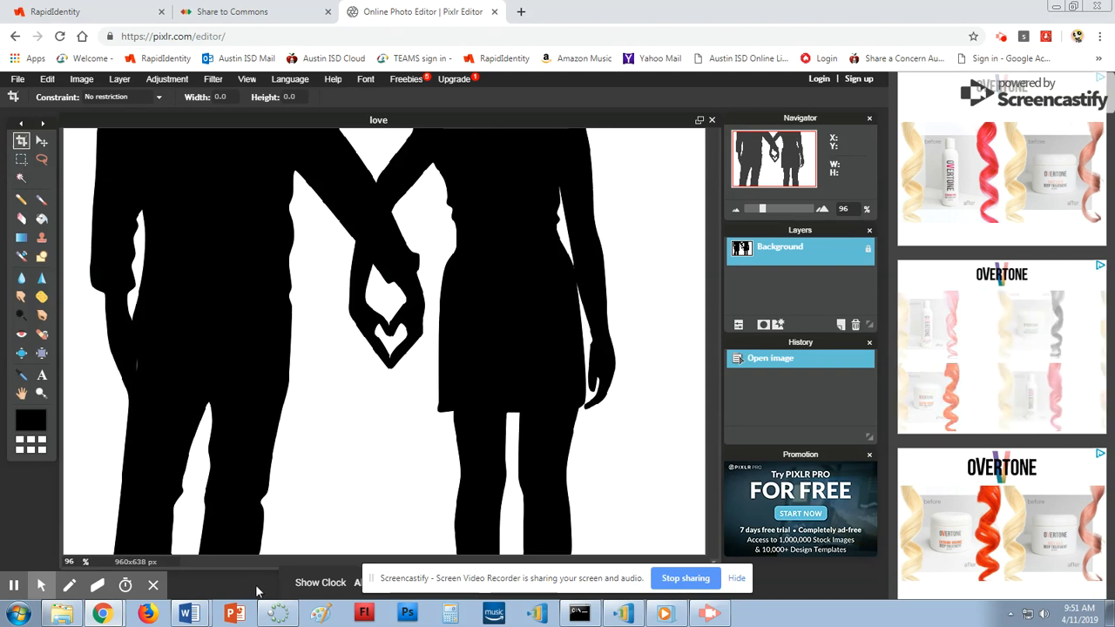
# Shift the love image window slightly lower, then open File > Open image and go up to Double Exposure.
pyautogui.moveTo(404, 122); pyautogui.dragTo(417, 114)
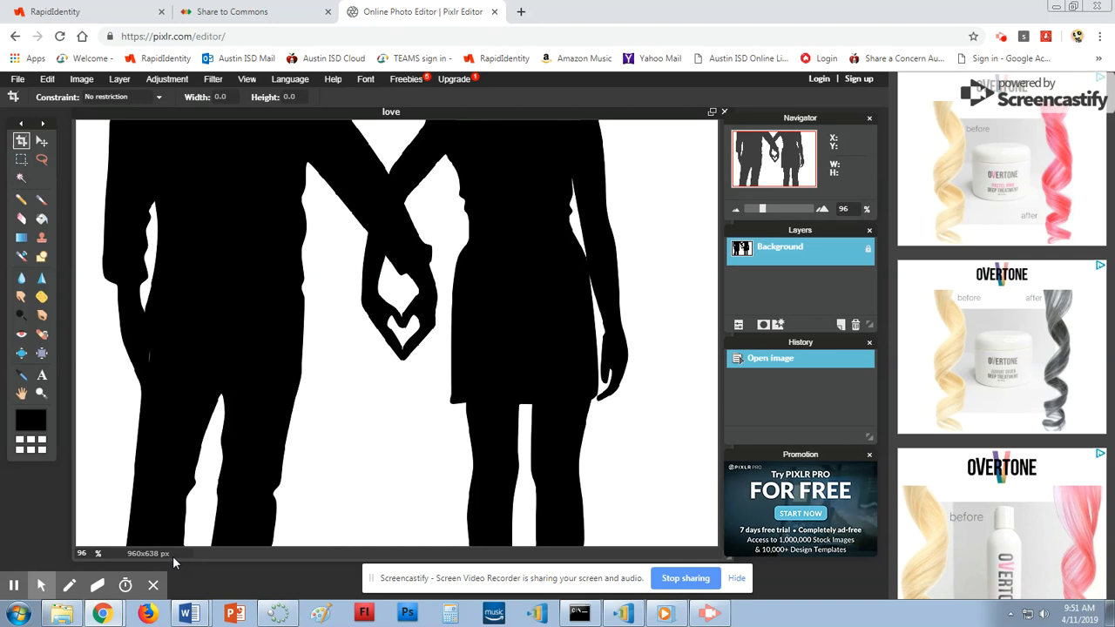
pyautogui.moveTo(414, 118); pyautogui.dragTo(412, 129)
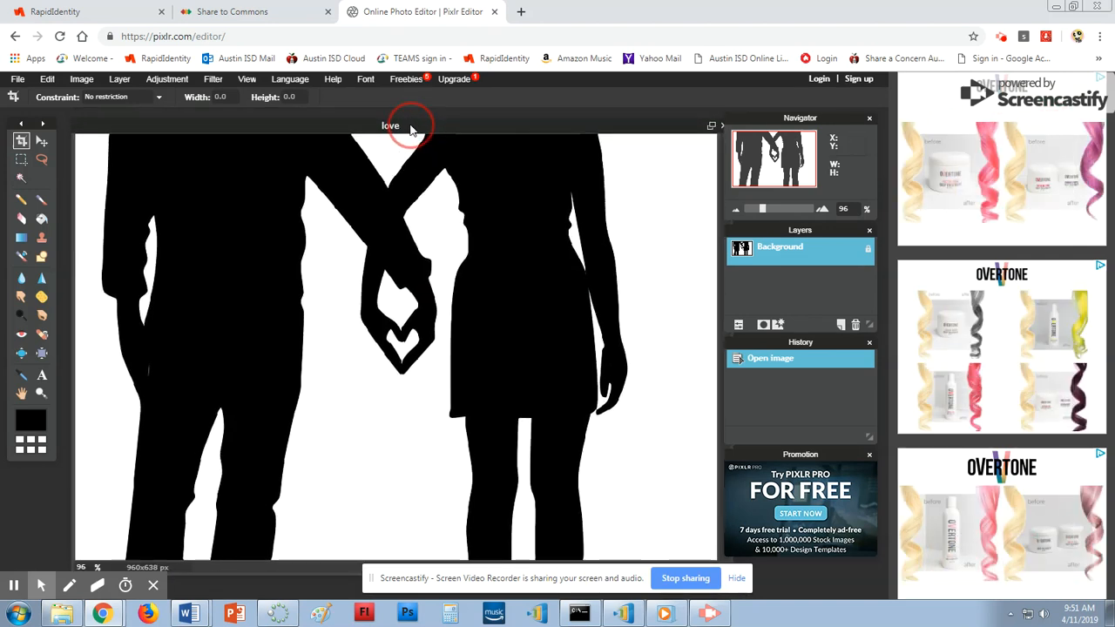
pyautogui.click(18, 79)
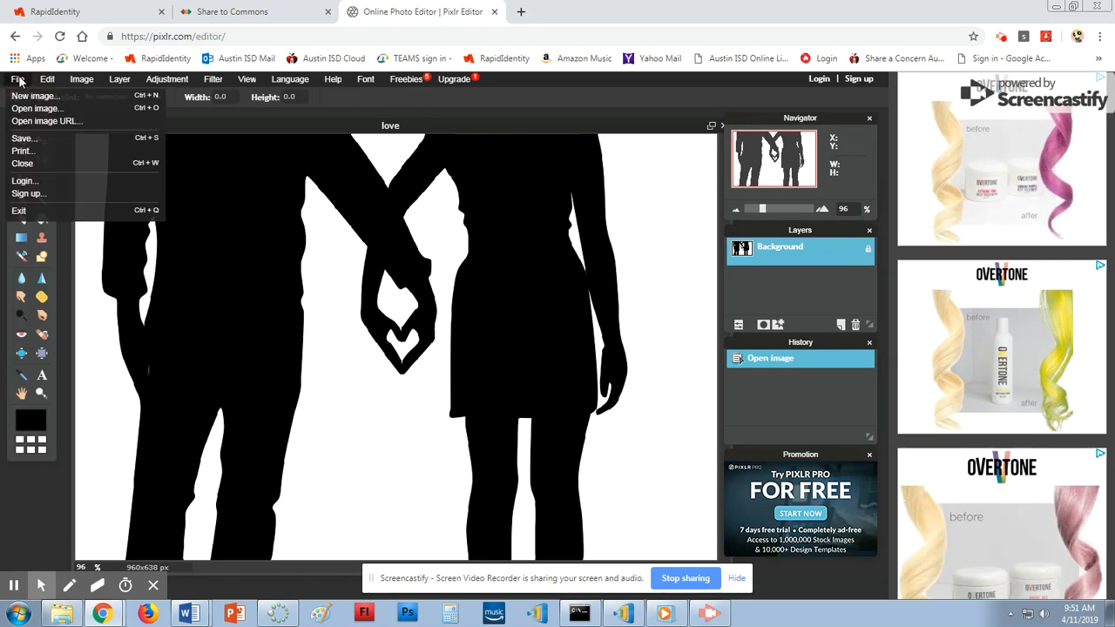
pyautogui.click(34, 108)
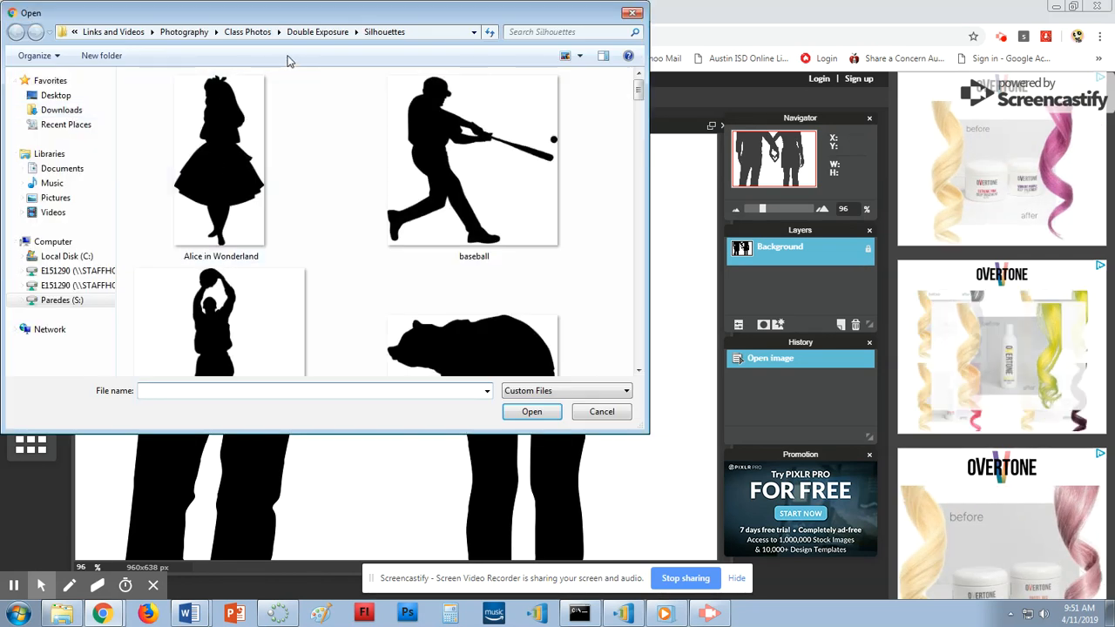
pyautogui.click(317, 31)
# Open austin_city from the Nature folder, viewed as extra large icons.
pyautogui.doubleClick(199, 96)
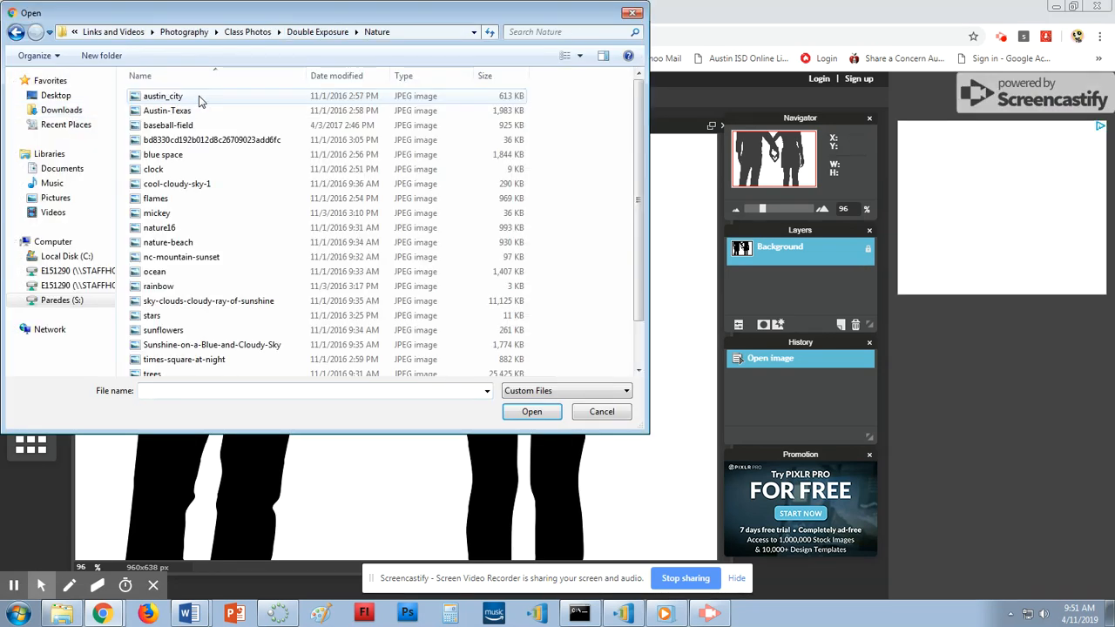
pyautogui.rightClick(544, 127)
pyautogui.moveTo(627, 136)
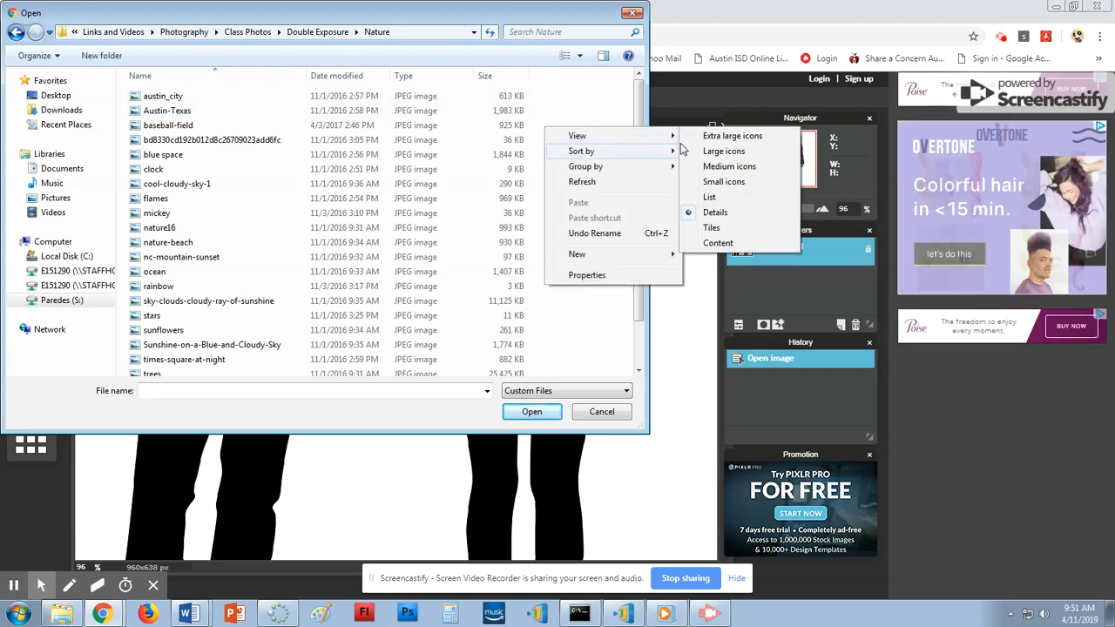
pyautogui.click(697, 137)
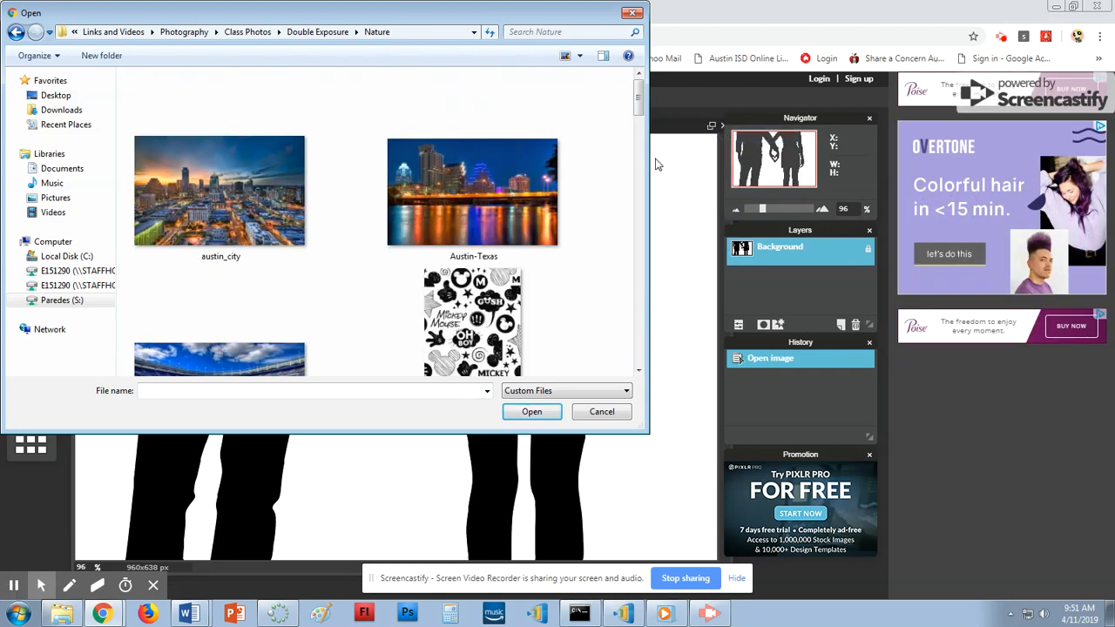
pyautogui.click(285, 209)
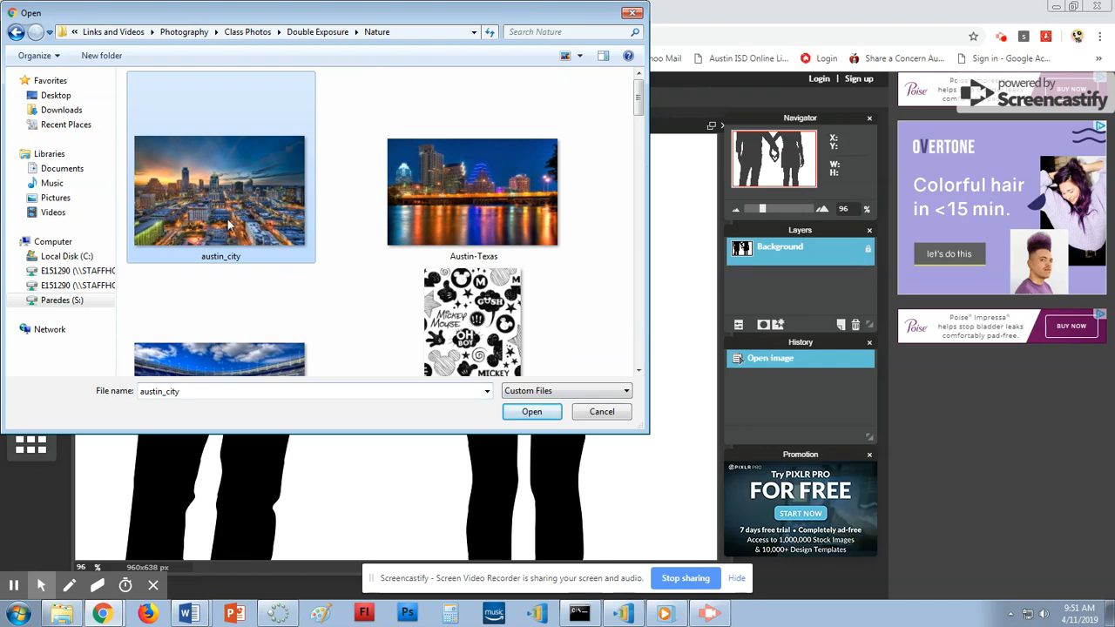
pyautogui.click(513, 413)
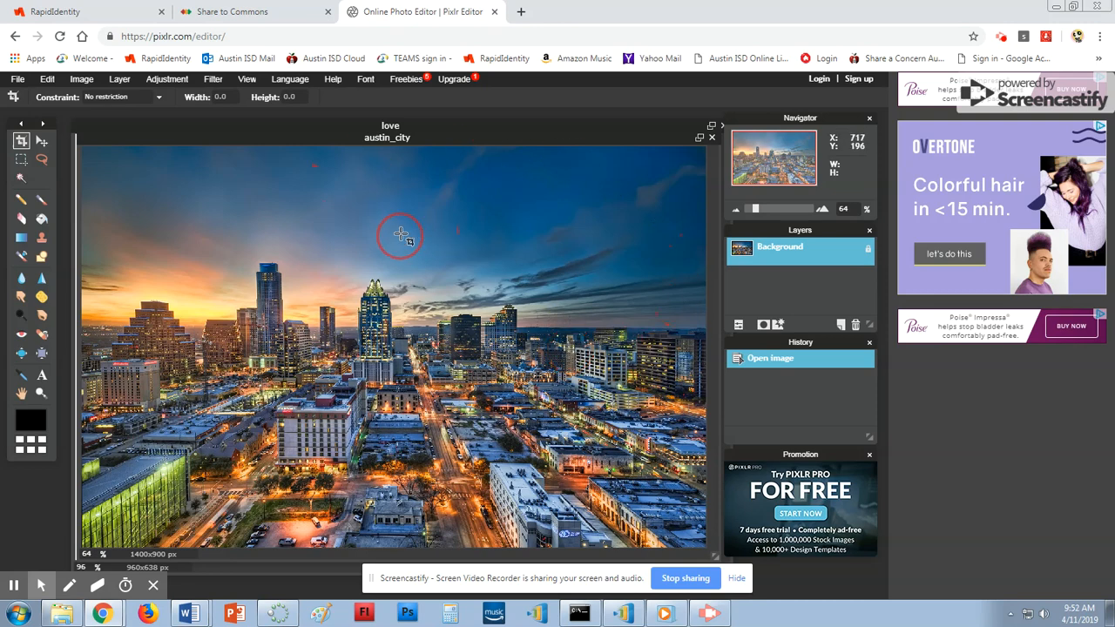
# Select all and copy the austin_city photo, then paste it into the love document.
pyautogui.click(39, 79)
pyautogui.click(75, 210)
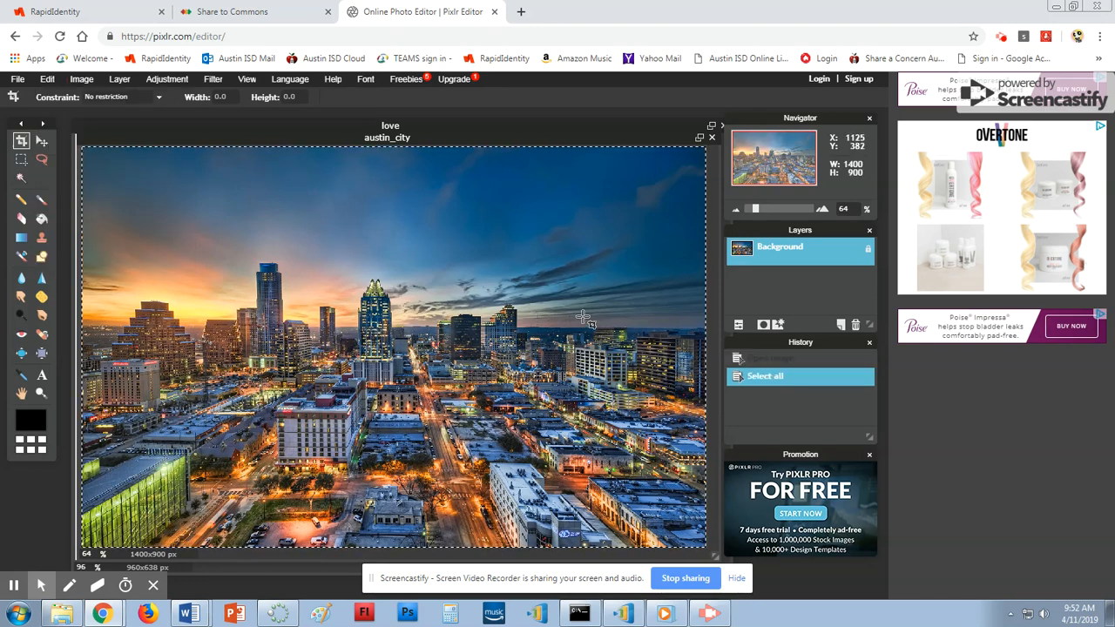
pyautogui.click(47, 79)
pyautogui.click(65, 139)
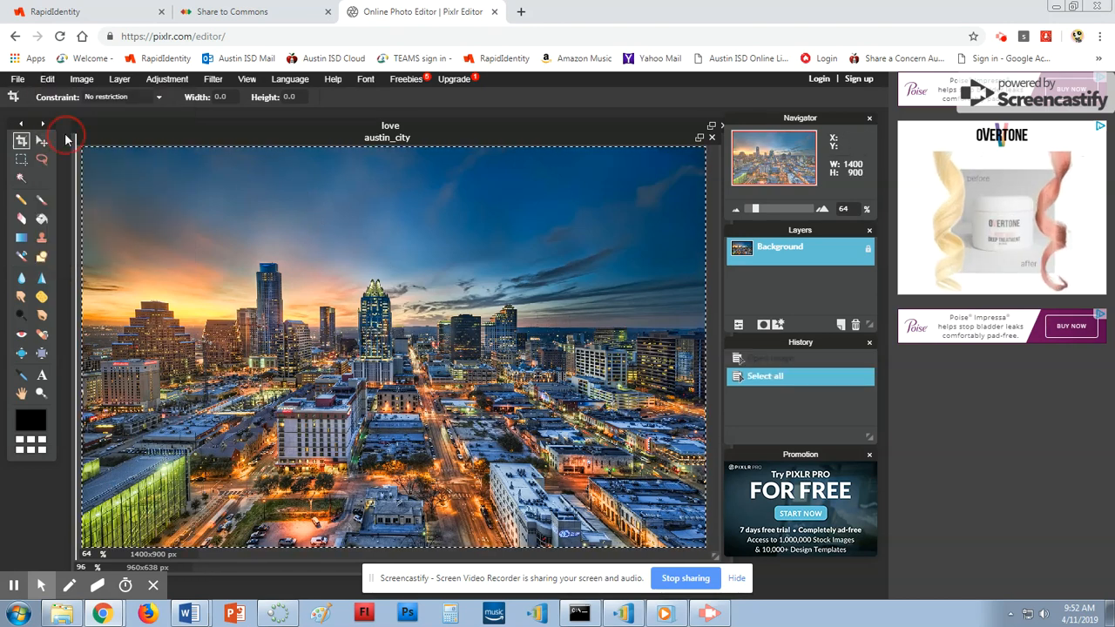
pyautogui.click(293, 125)
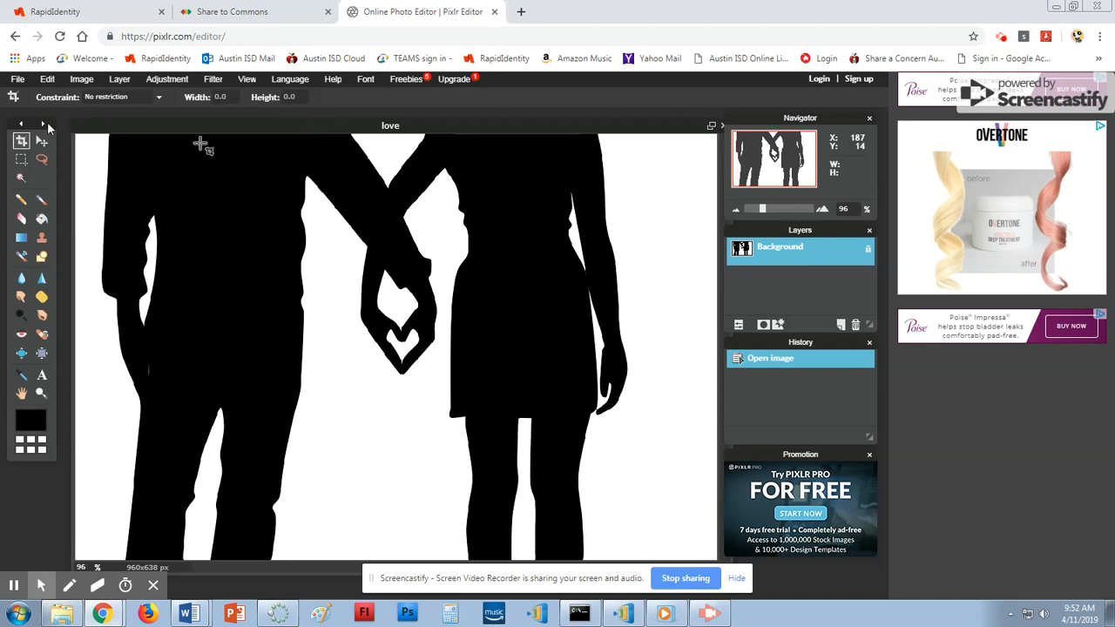
pyautogui.click(47, 79)
pyautogui.click(59, 164)
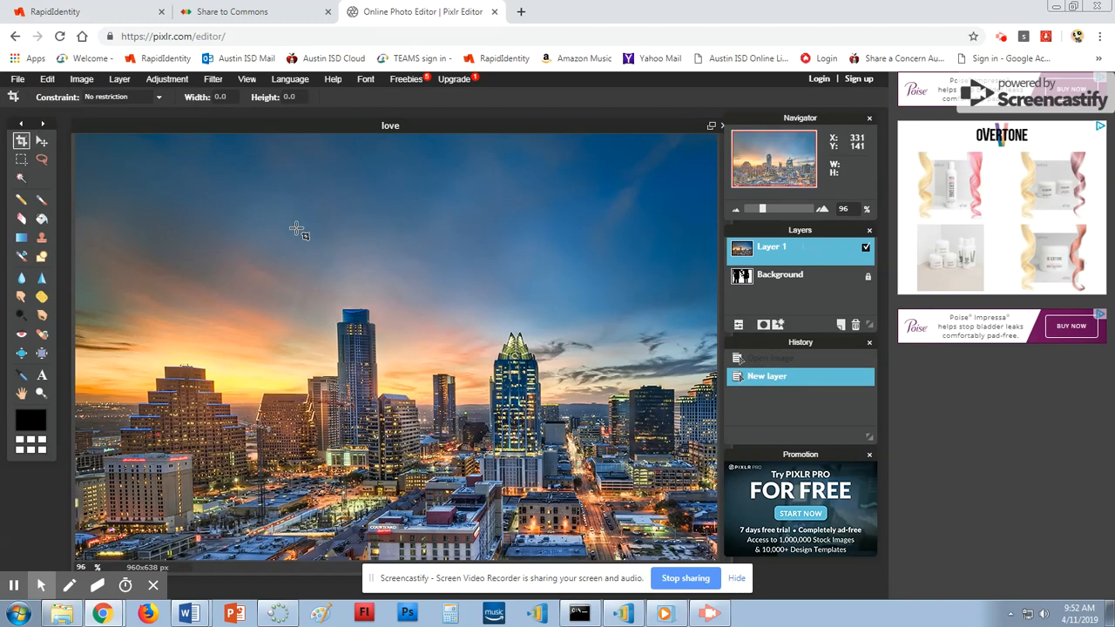
# Make Layer 1 active, add then undo a layer mask, and show its layer settings.
pyautogui.click(792, 277)
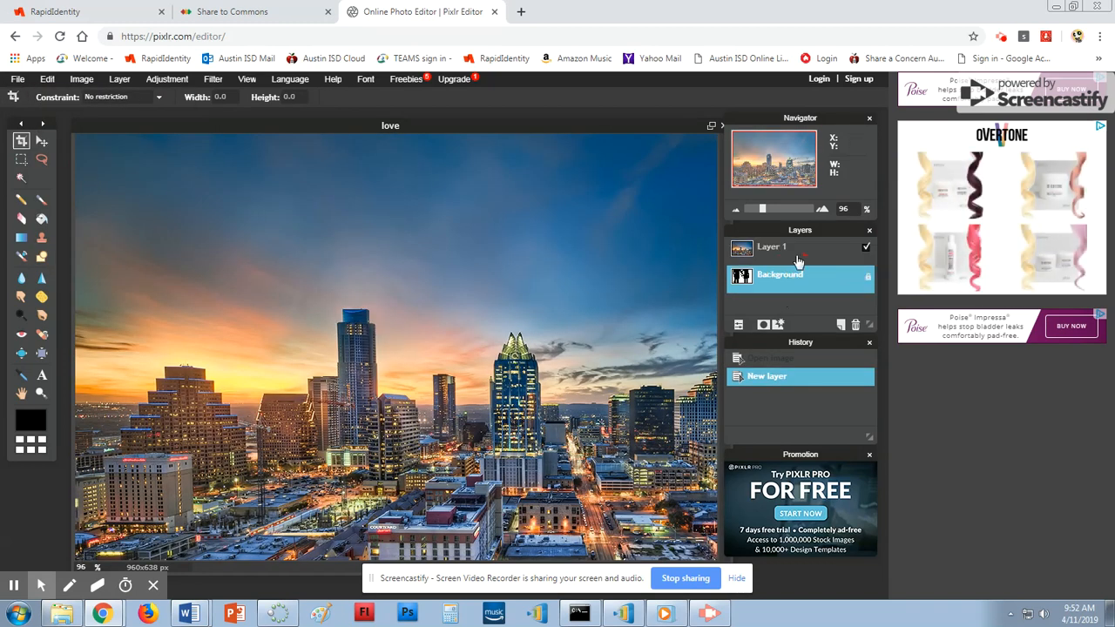
pyautogui.click(799, 254)
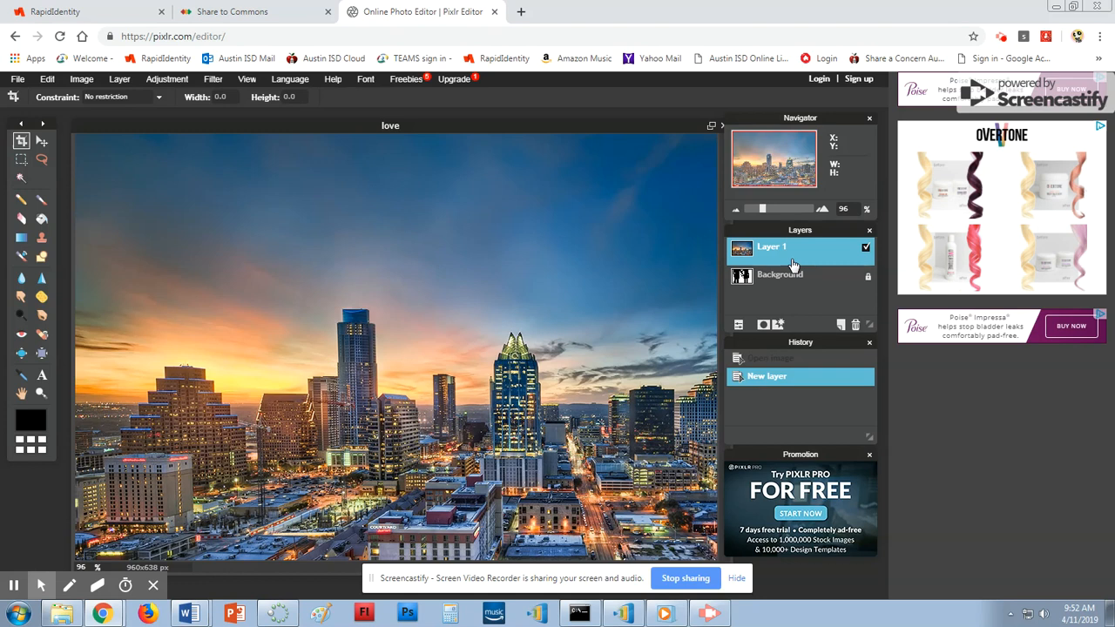
pyautogui.click(764, 325)
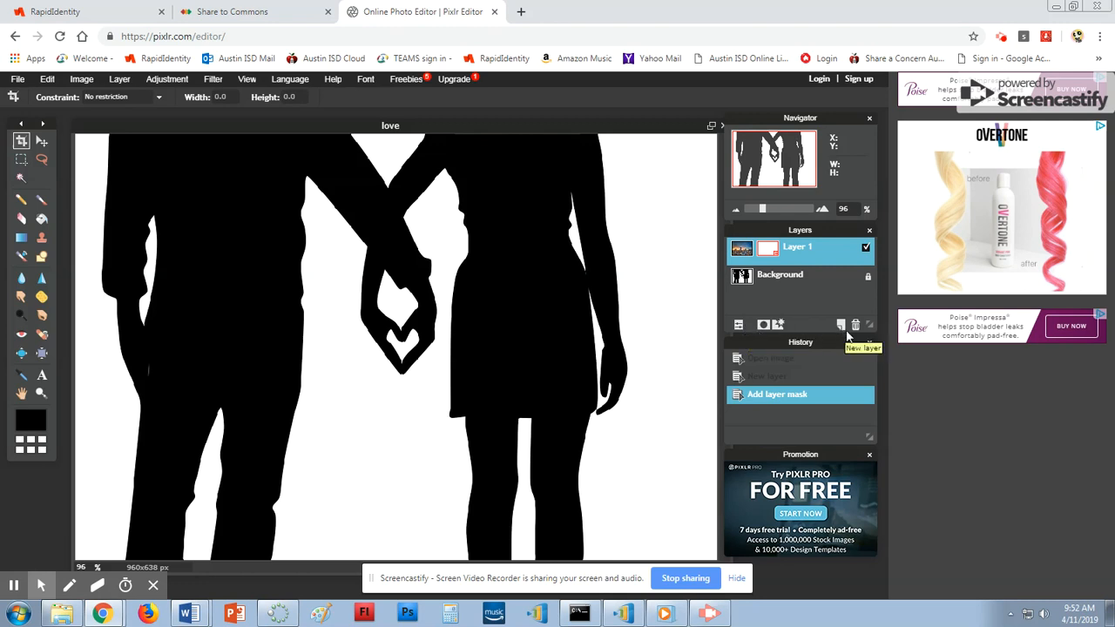
pyautogui.click(47, 79)
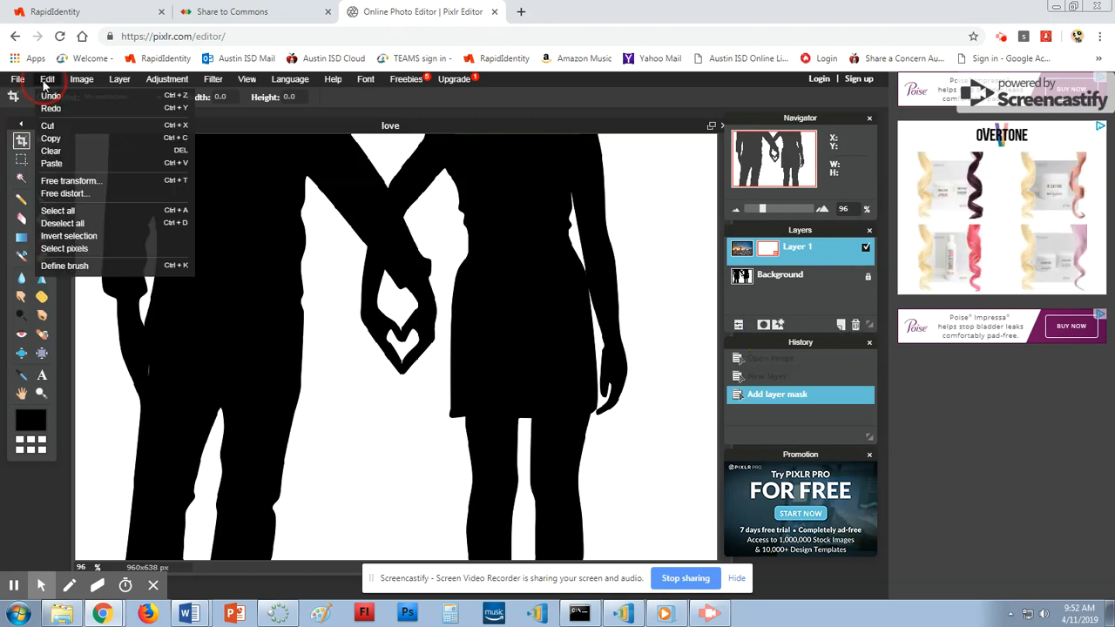
pyautogui.click(52, 93)
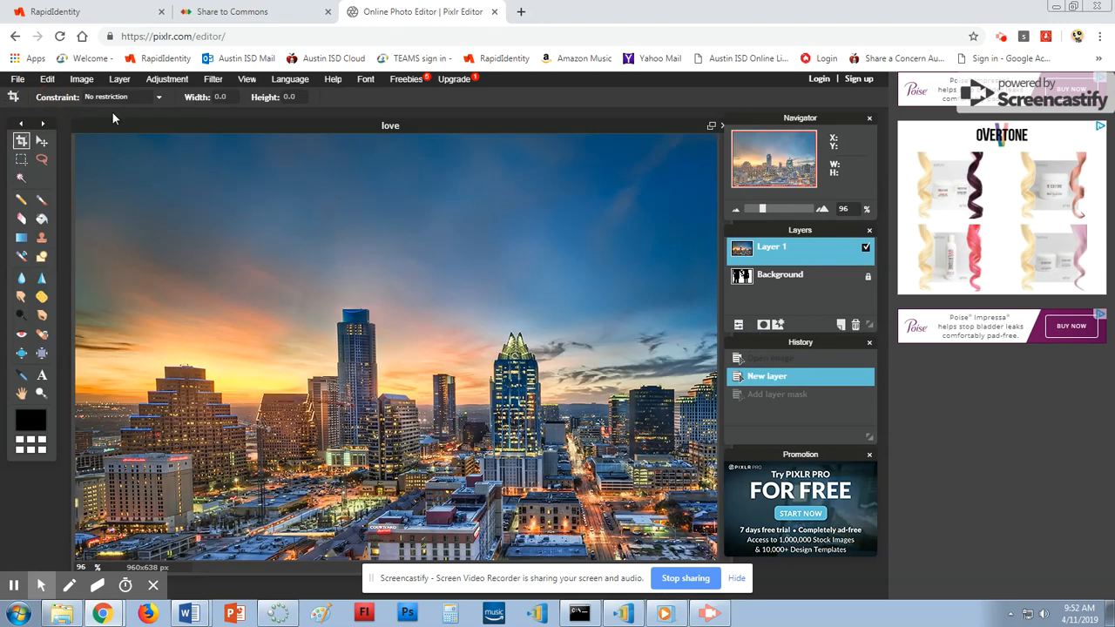
pyautogui.click(737, 326)
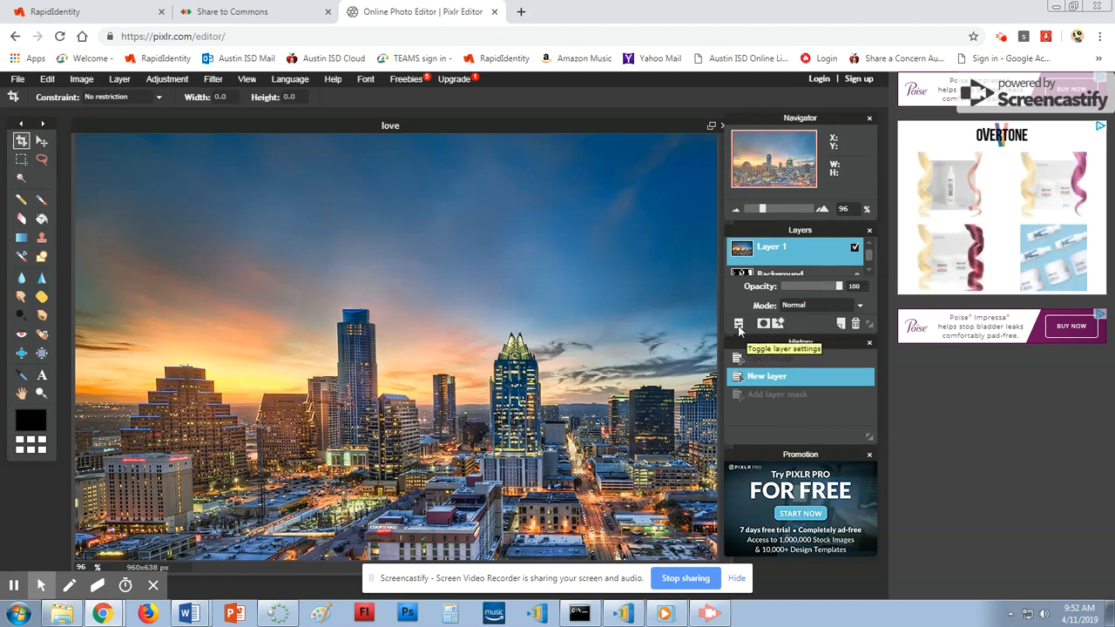
# Drag the History panel lower and readjust the Layers panel position.
pyautogui.moveTo(822, 345); pyautogui.dragTo(825, 407)
pyautogui.moveTo(778, 229); pyautogui.dragTo(778, 251)
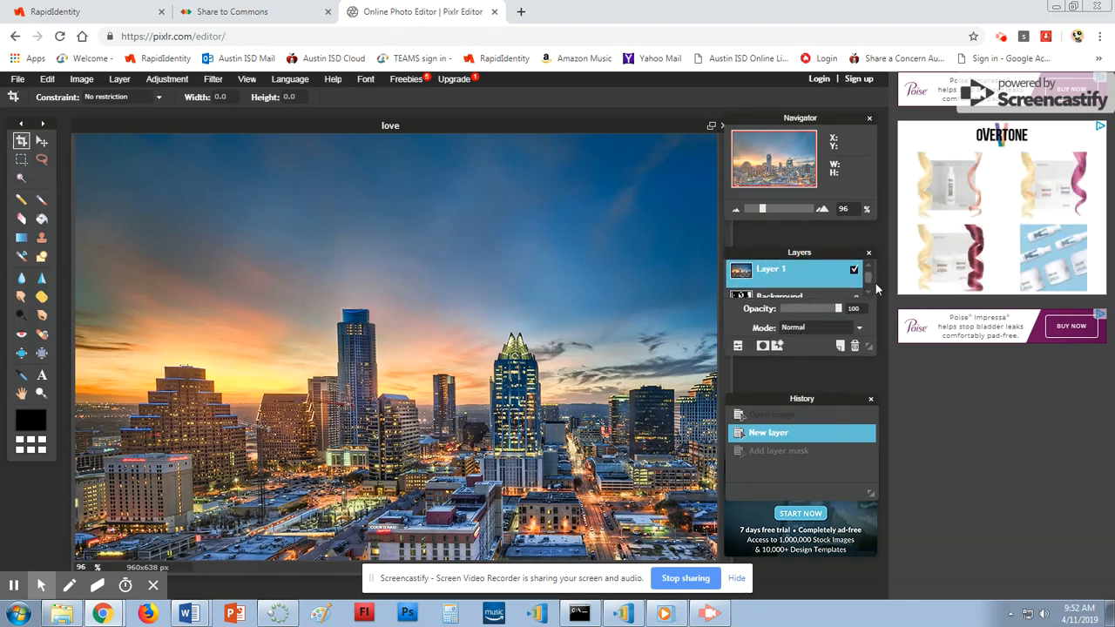
pyautogui.moveTo(836, 252); pyautogui.dragTo(839, 233)
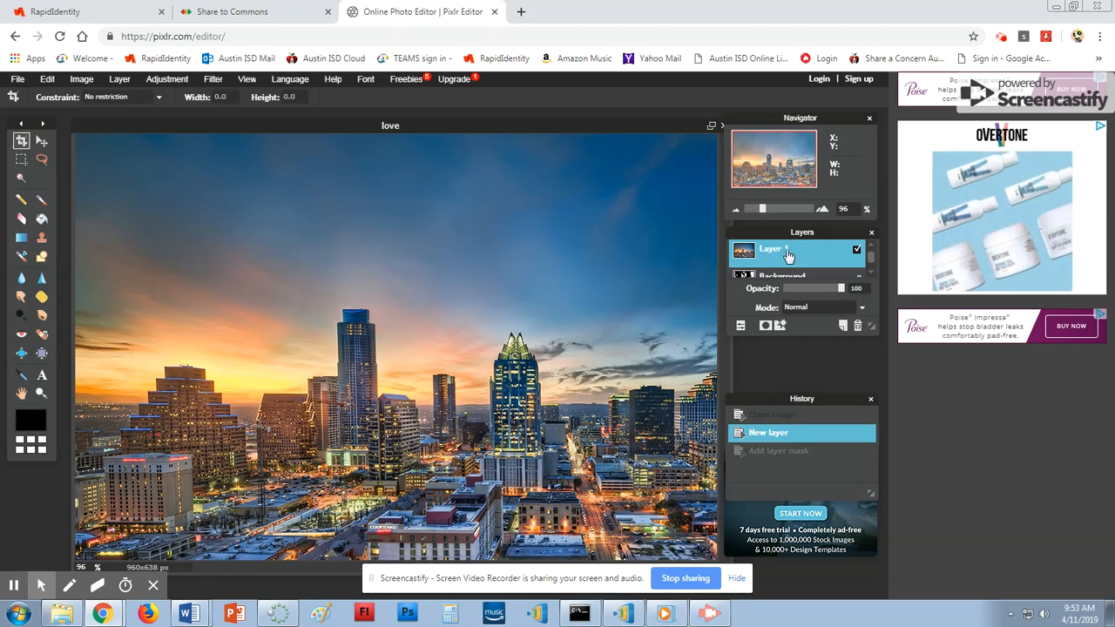
# Try Add and Normal, then set Layer 1 to Darken; select Background and the Move tool.
pyautogui.click(860, 308)
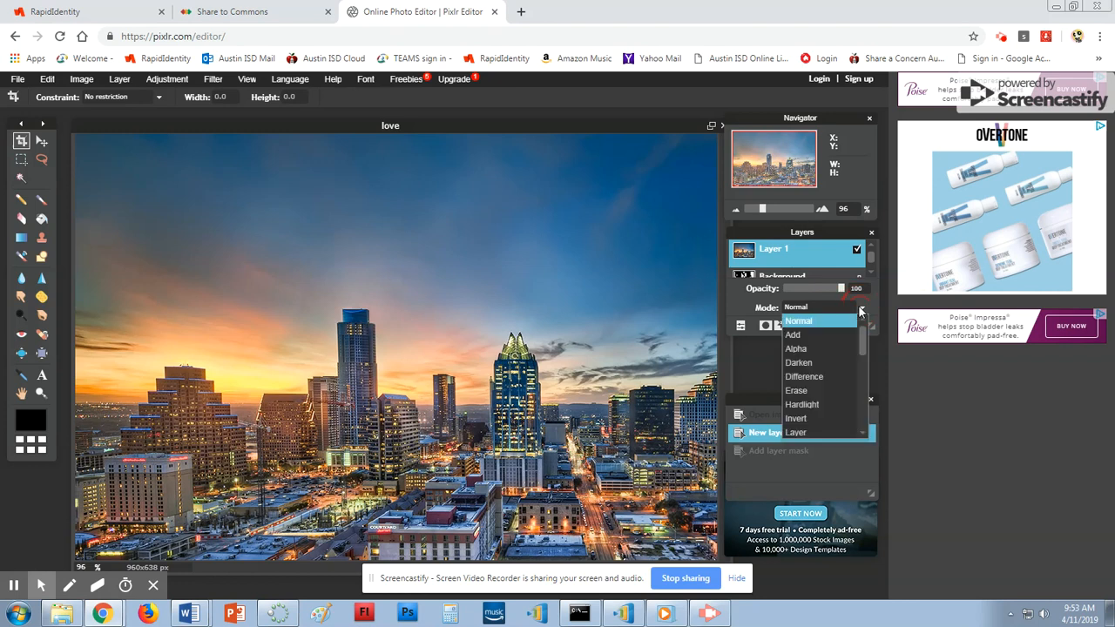
pyautogui.click(827, 335)
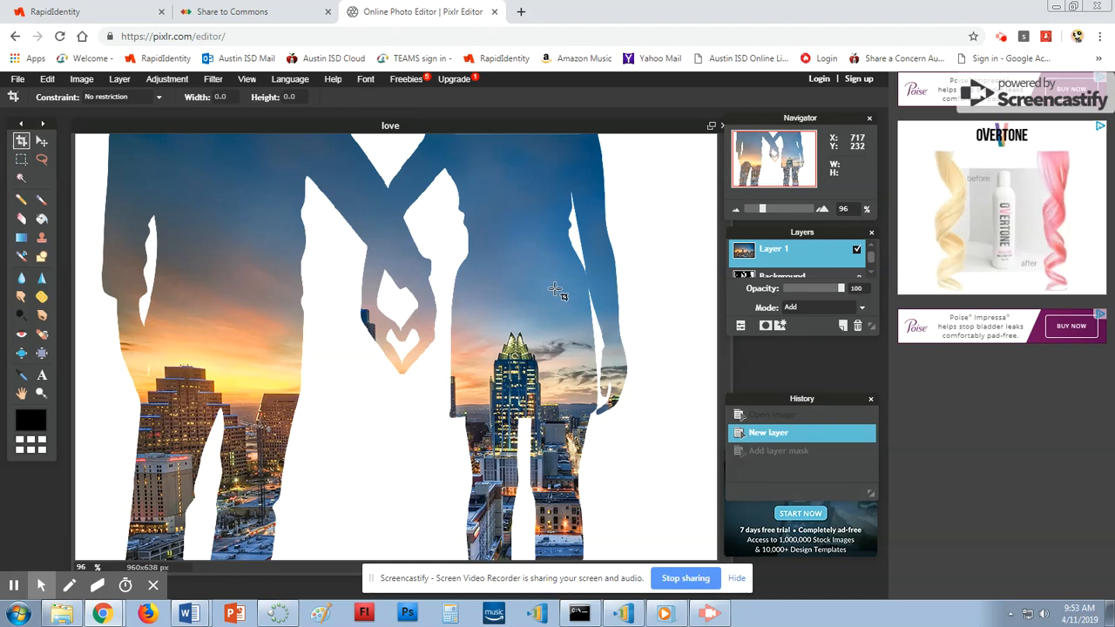
pyautogui.click(858, 311)
pyautogui.click(849, 321)
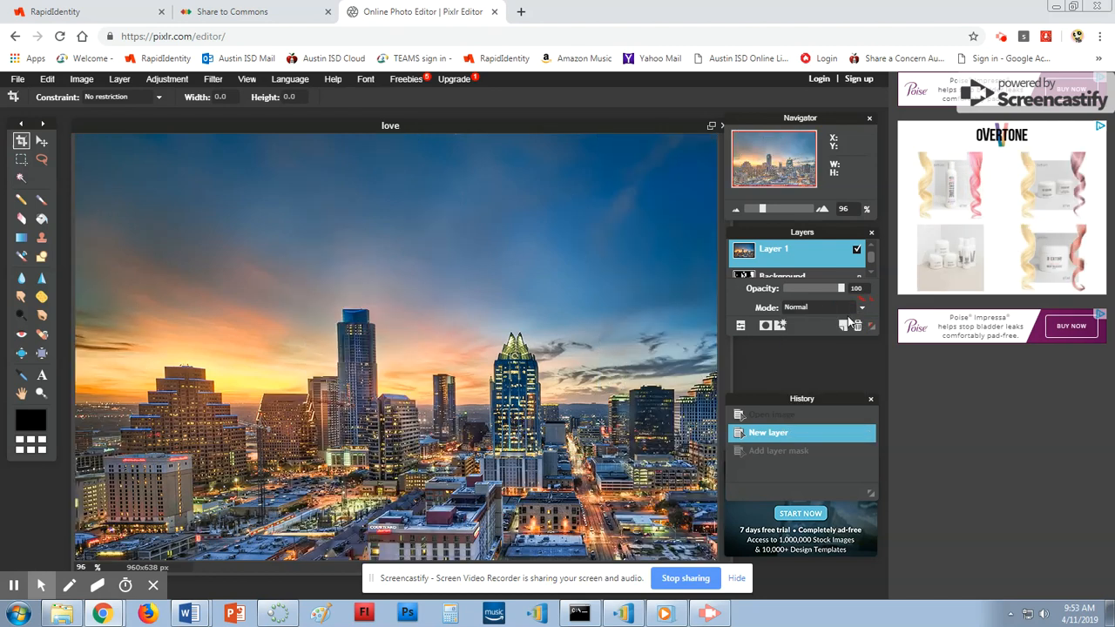
pyautogui.click(863, 310)
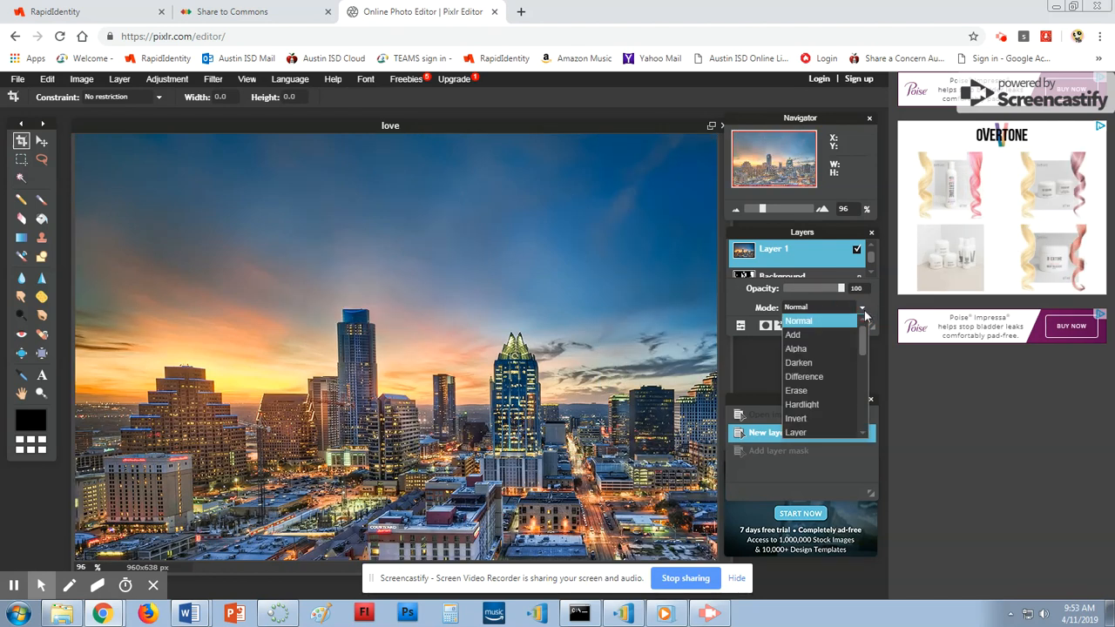
pyautogui.click(833, 359)
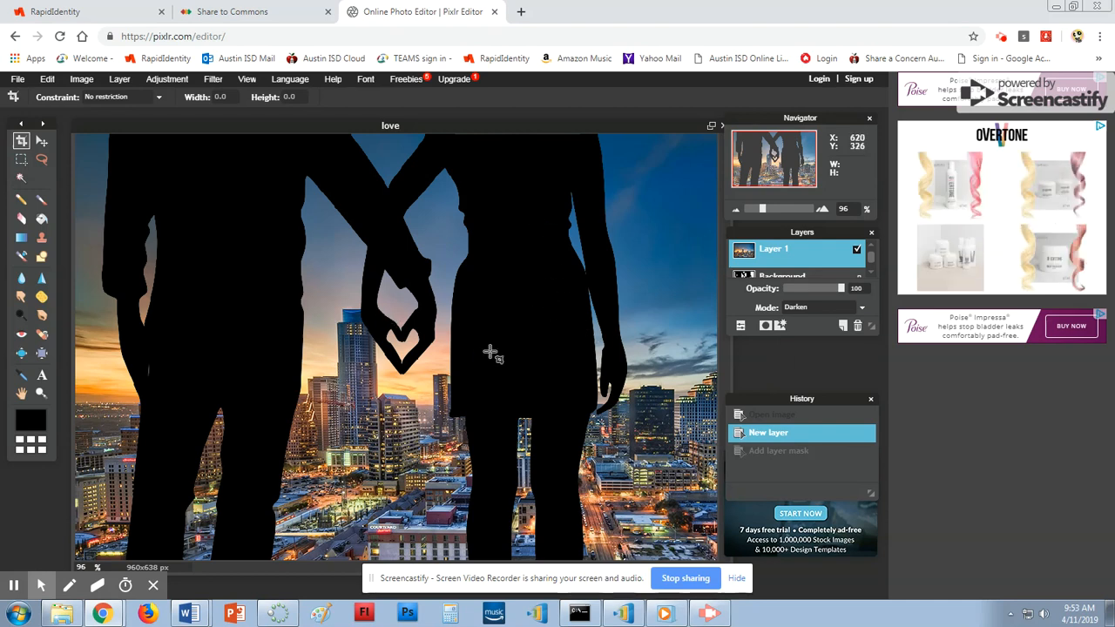
pyautogui.click(767, 277)
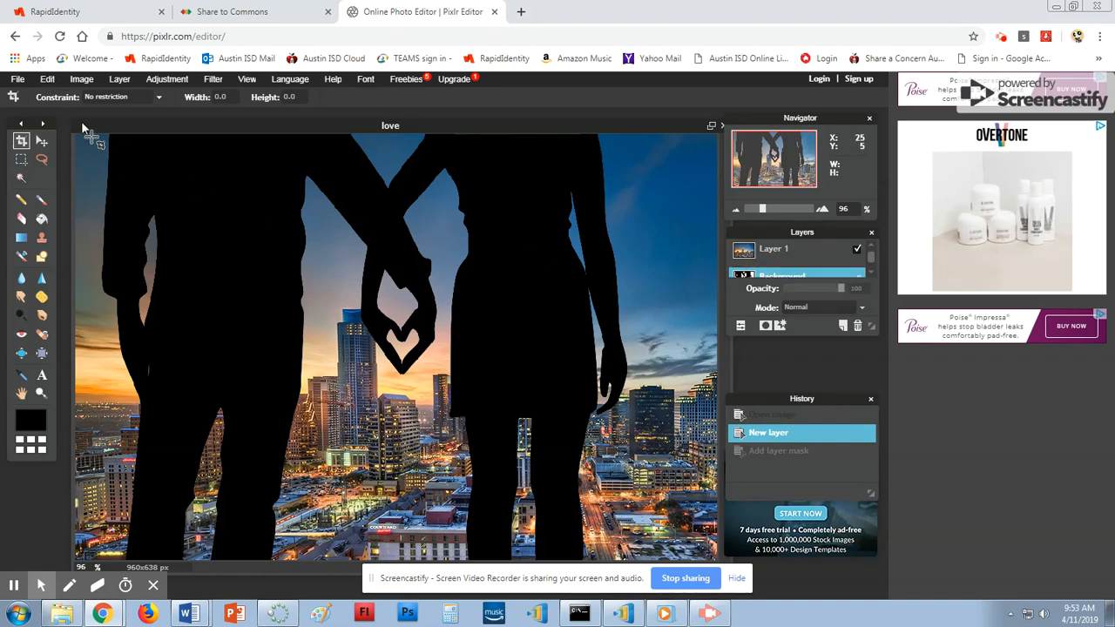
pyautogui.click(41, 140)
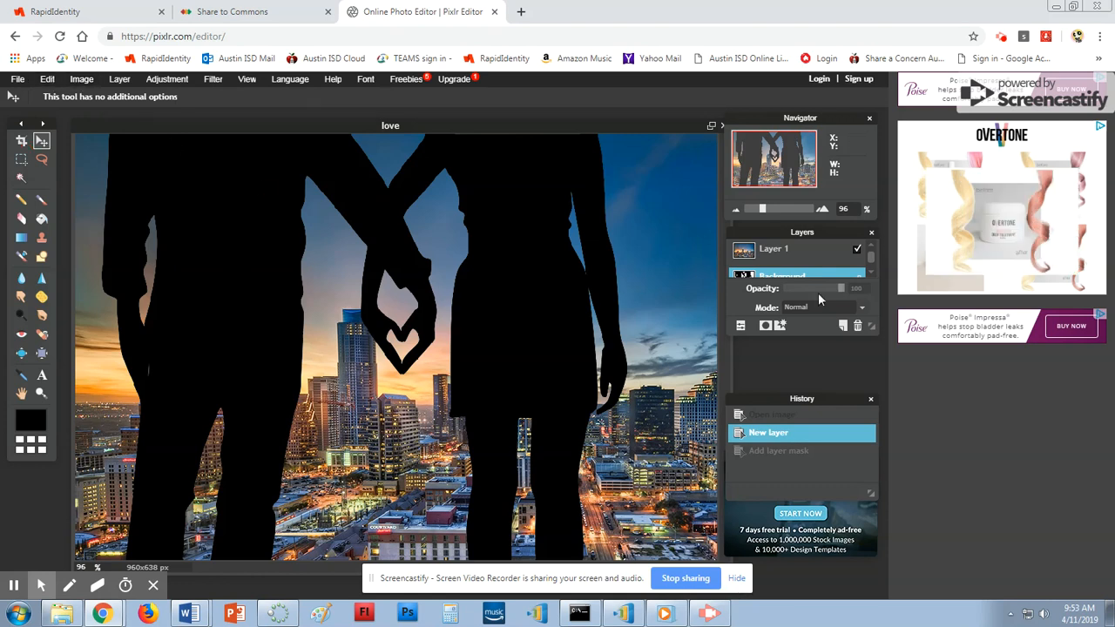
# Unlock the Background as Layer 0, then move the silhouette and undo the move.
pyautogui.doubleClick(861, 278)
pyautogui.moveTo(150, 187); pyautogui.dragTo(181, 182)
pyautogui.click(47, 79)
pyautogui.click(46, 91)
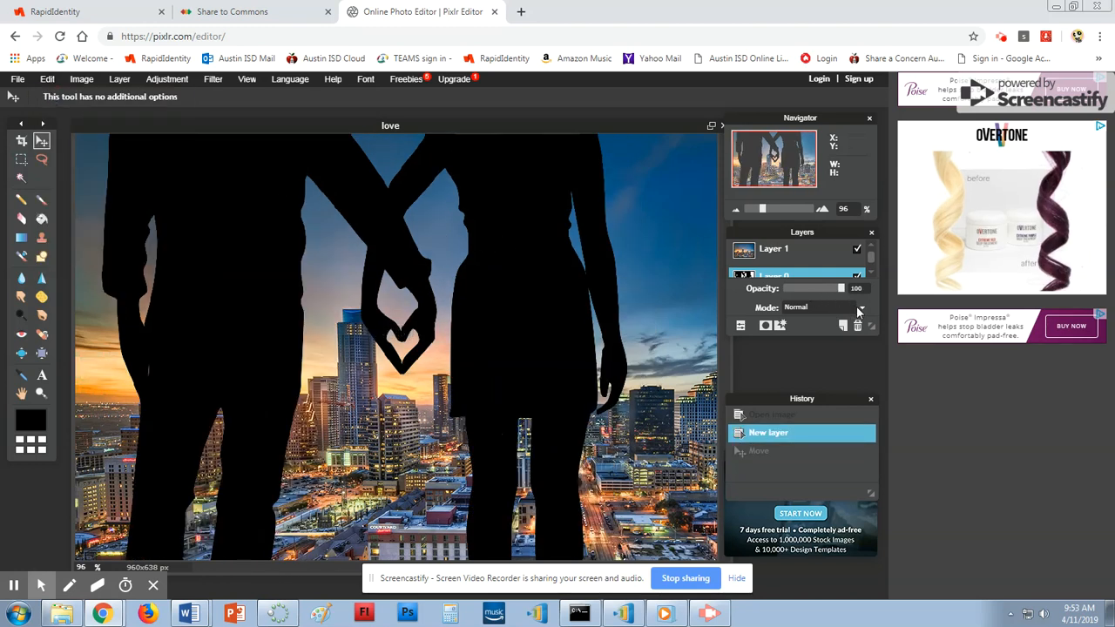
# On Layer 1, try Normal, Difference and an opacity change, then choose Erase blending.
pyautogui.click(833, 263)
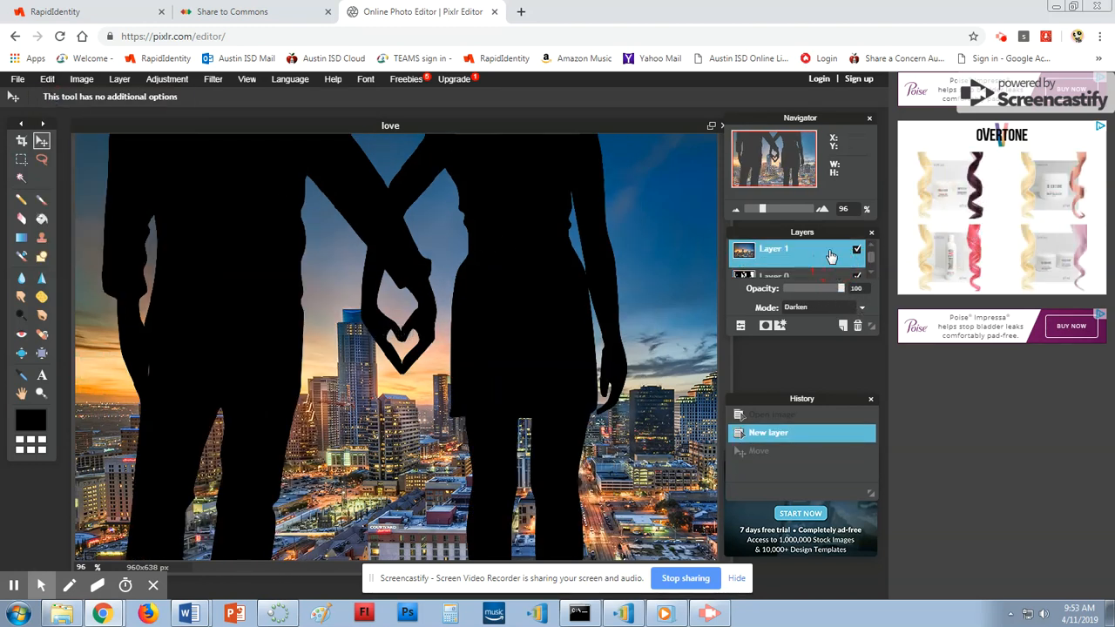
pyautogui.click(862, 311)
pyautogui.click(826, 316)
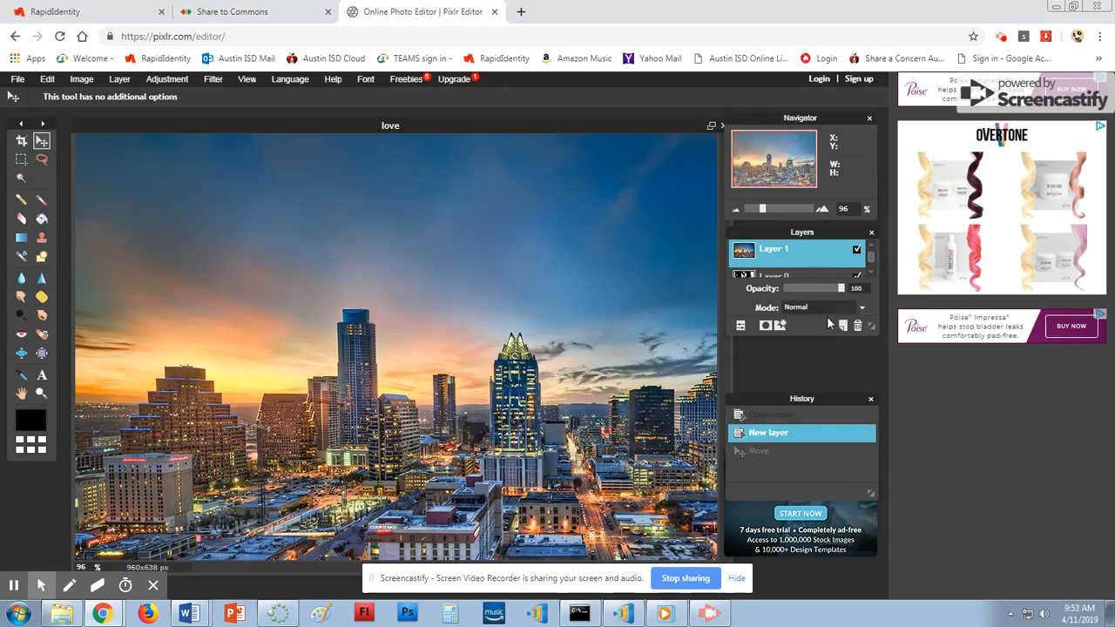
pyautogui.click(856, 311)
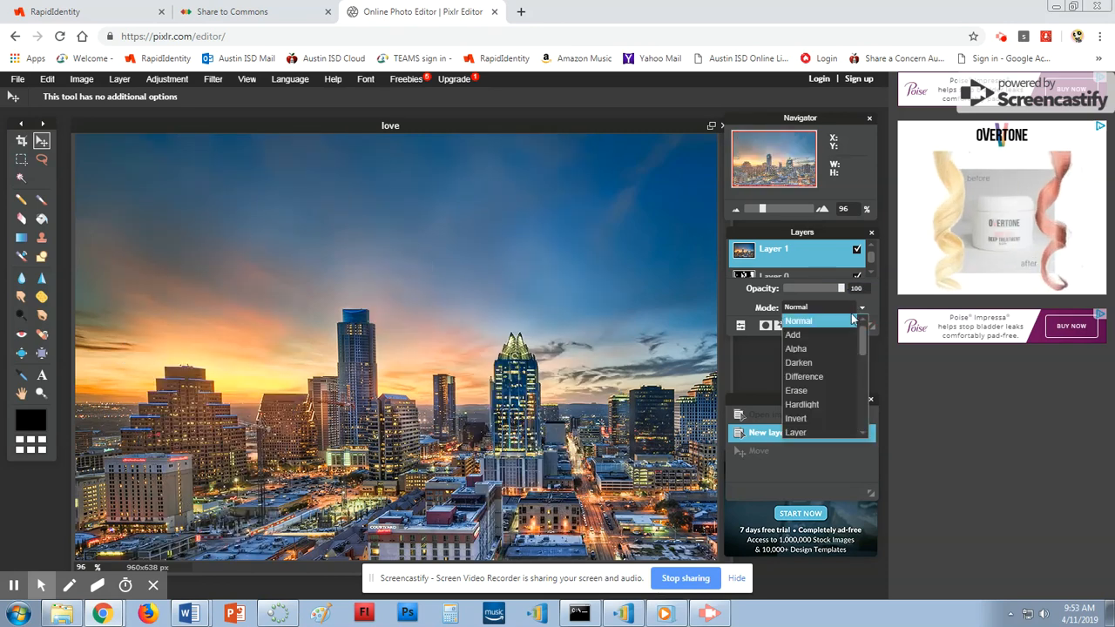
pyautogui.click(840, 379)
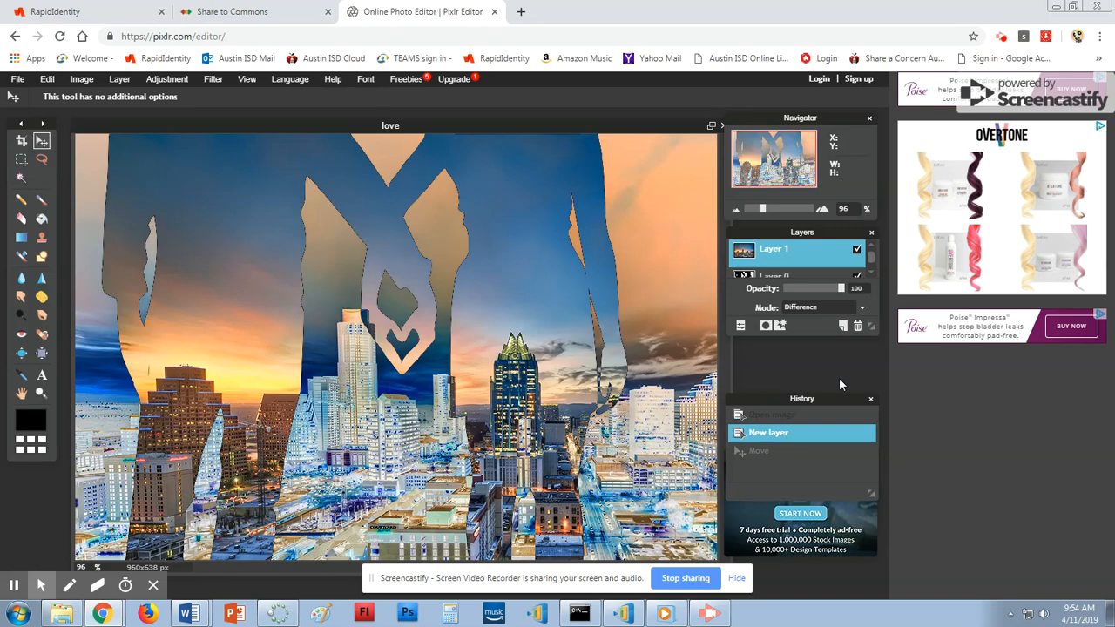
pyautogui.moveTo(841, 294); pyautogui.dragTo(845, 325)
pyautogui.click(860, 308)
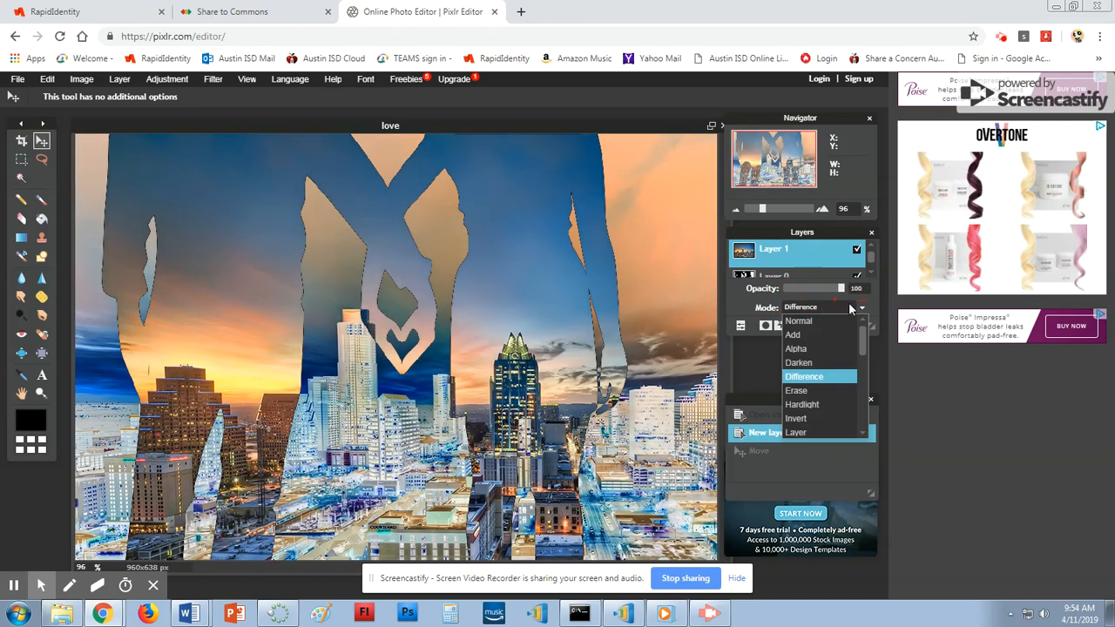
pyautogui.click(832, 322)
pyautogui.click(860, 309)
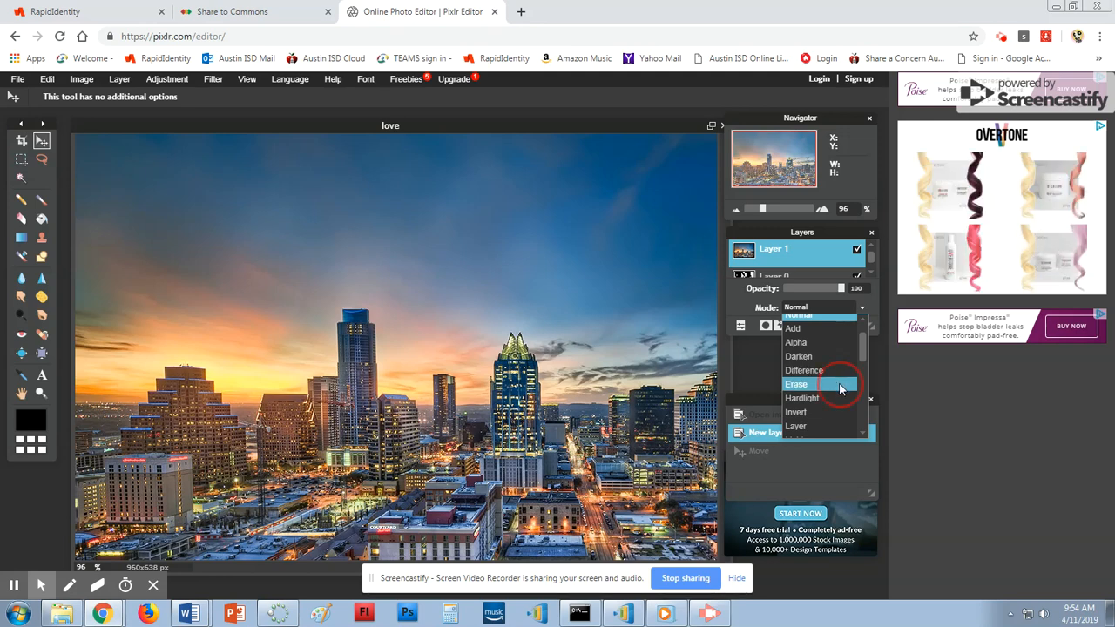
pyautogui.click(838, 385)
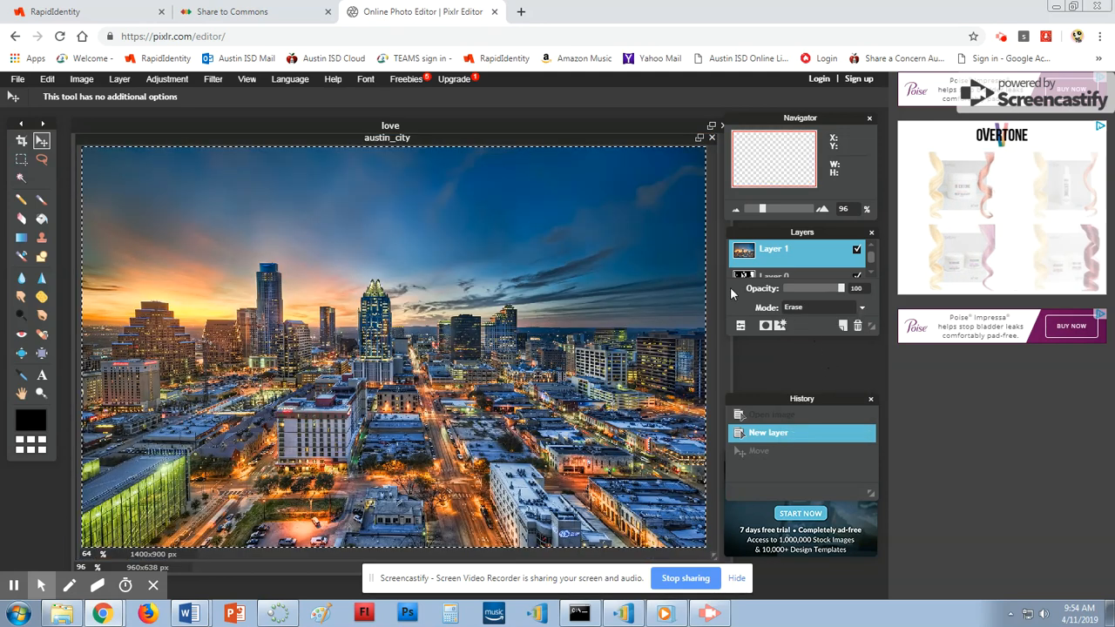
# Undo recent edits and restore the skyline layer from the History panel.
pyautogui.click(47, 79)
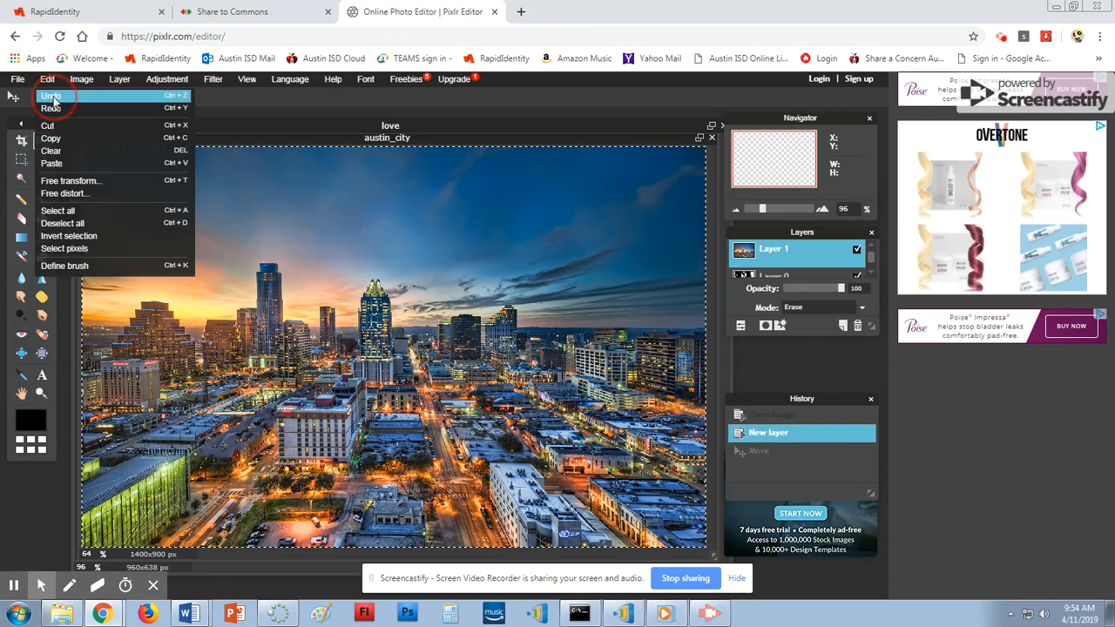
pyautogui.click(43, 97)
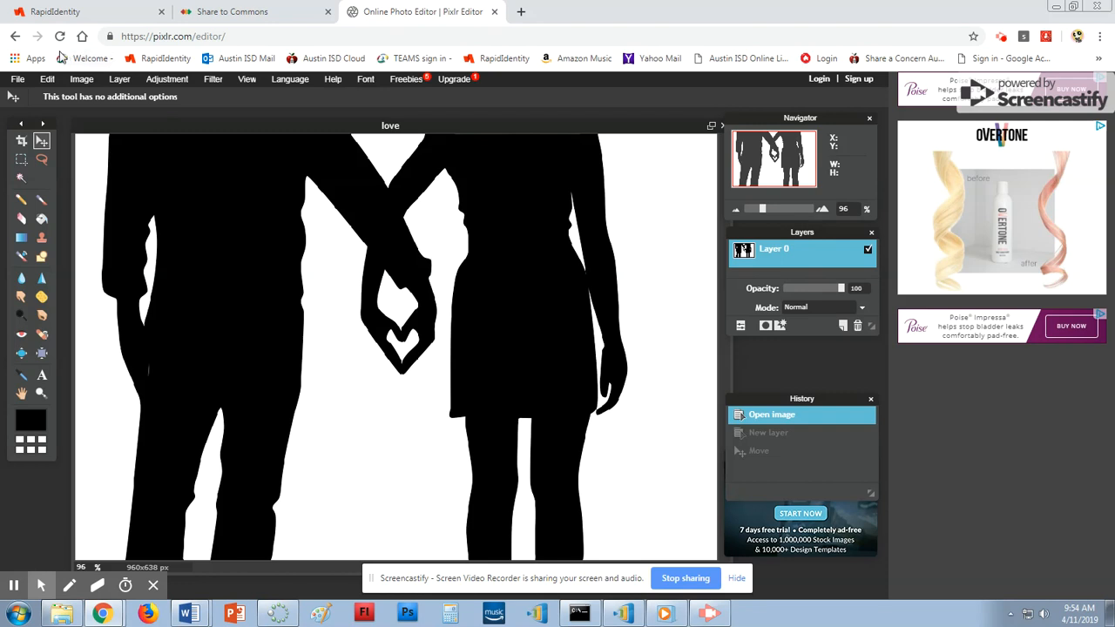
pyautogui.click(50, 79)
pyautogui.click(59, 96)
pyautogui.click(48, 79)
pyautogui.click(56, 96)
pyautogui.scroll(-2, 648, 388)
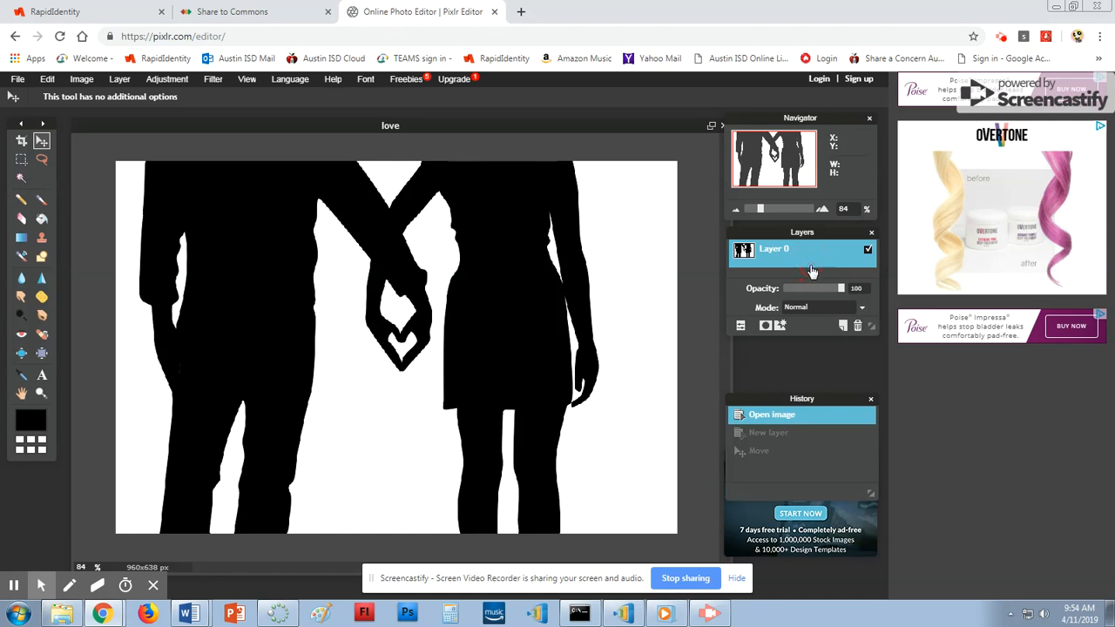
pyautogui.click(808, 455)
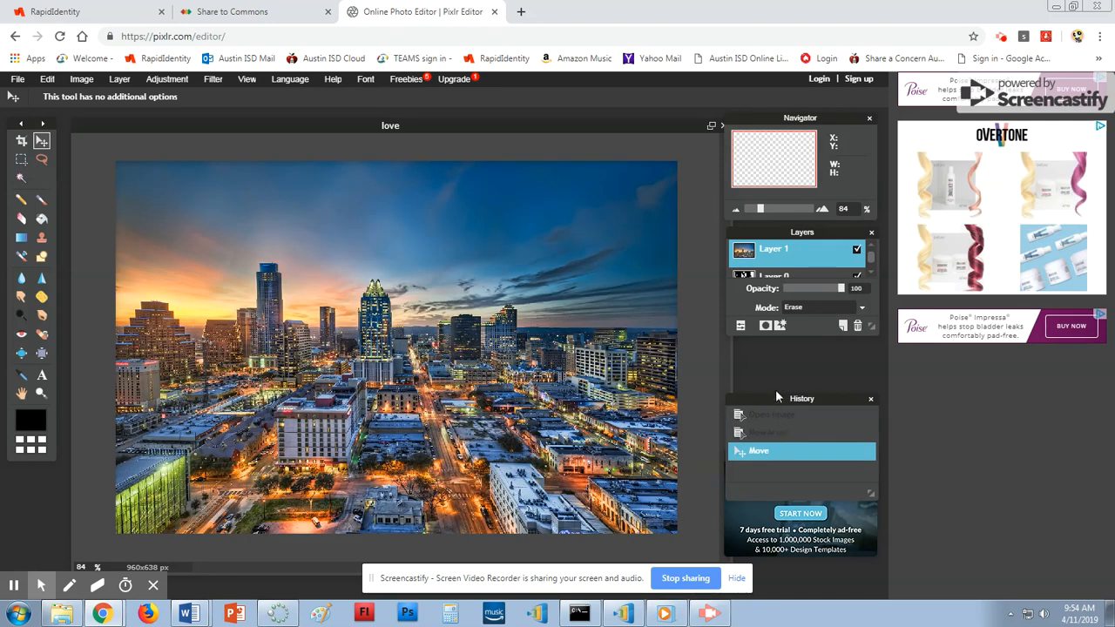
# Try Hardlight blending on Layer 0, then undo that change.
pyautogui.click(775, 276)
pyautogui.click(774, 259)
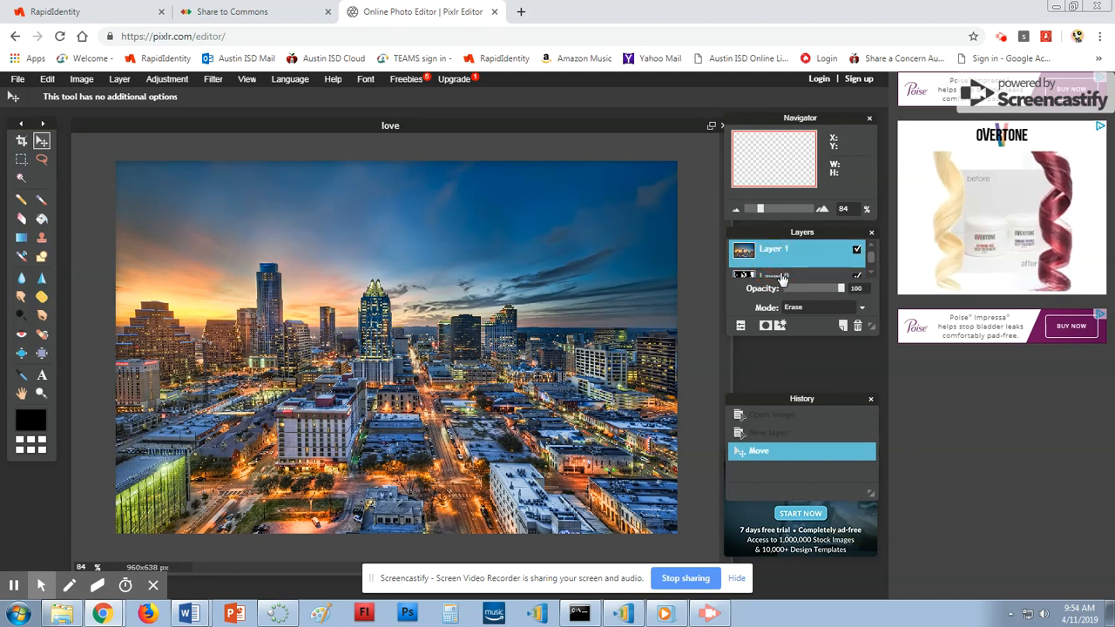
pyautogui.click(781, 277)
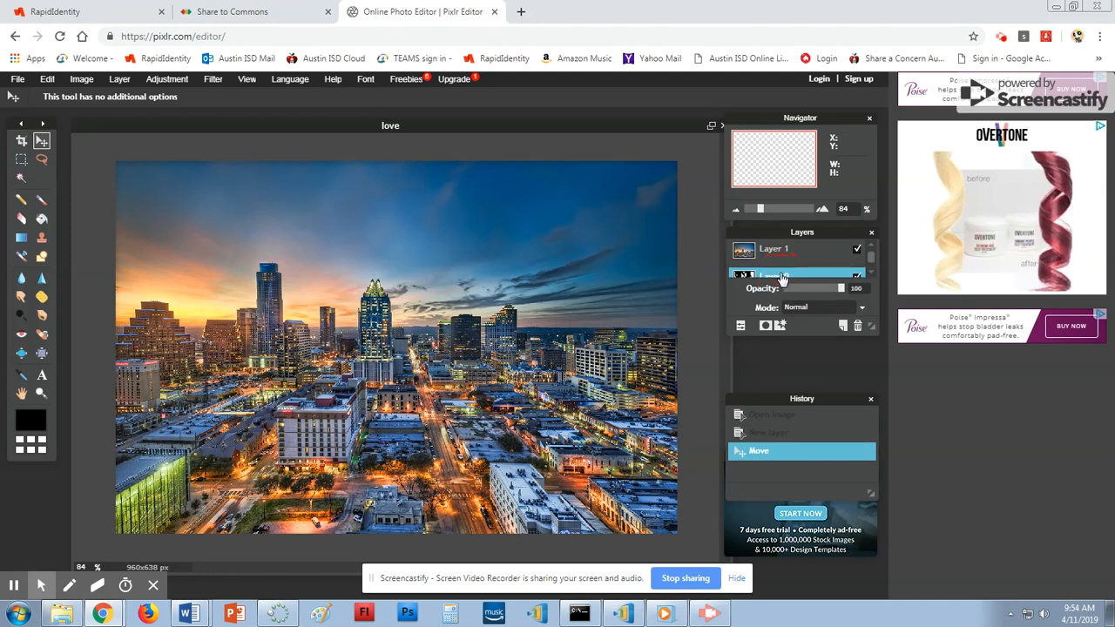
pyautogui.click(857, 311)
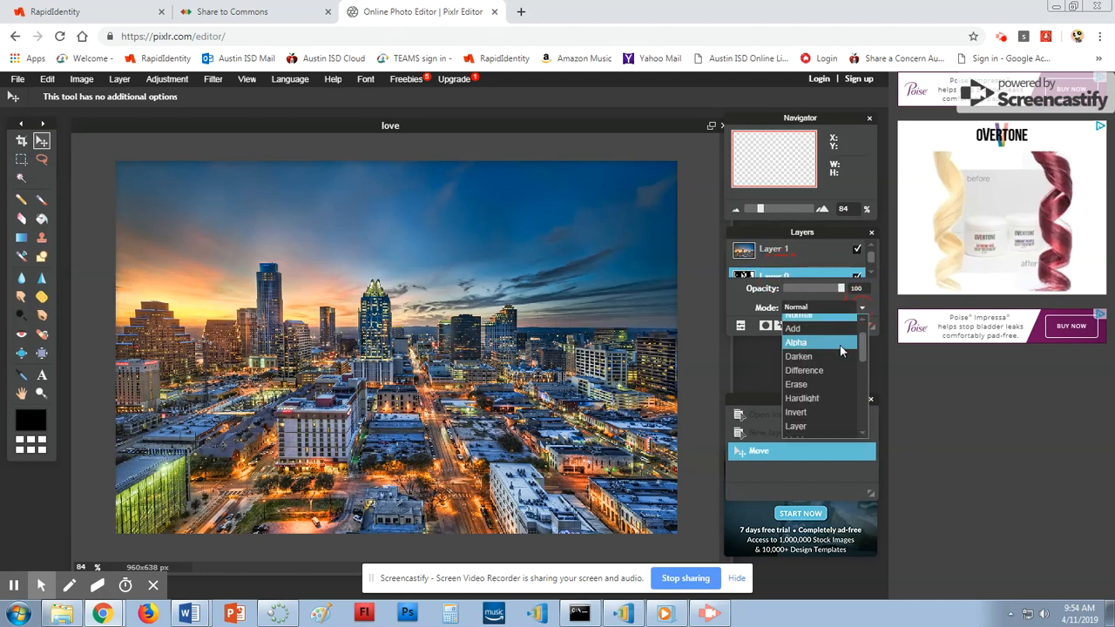
pyautogui.click(840, 400)
pyautogui.click(826, 258)
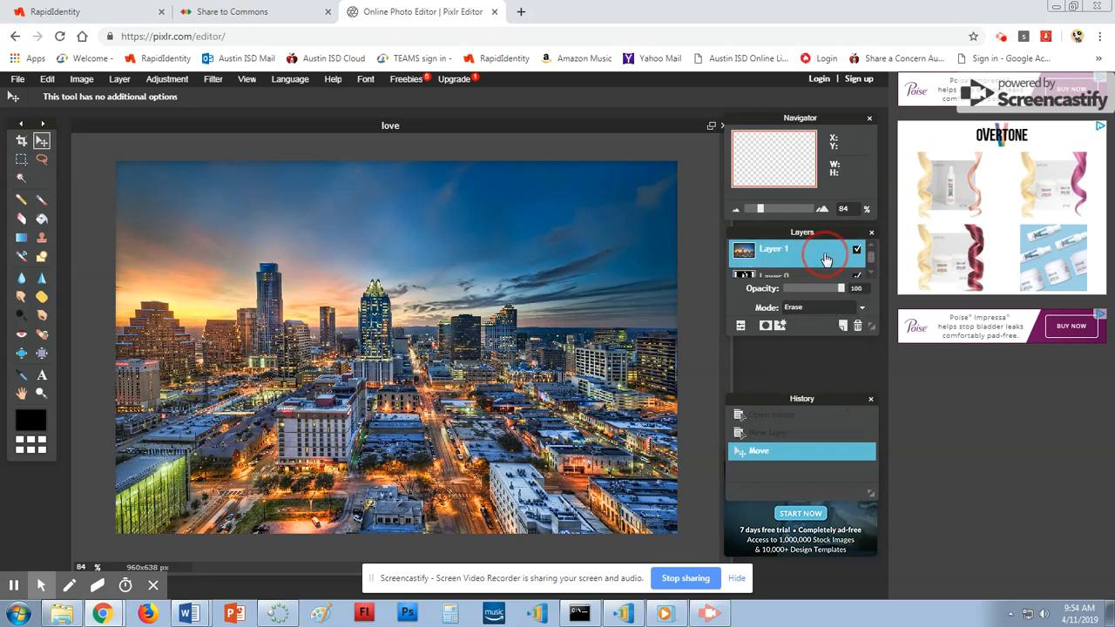
pyautogui.click(825, 277)
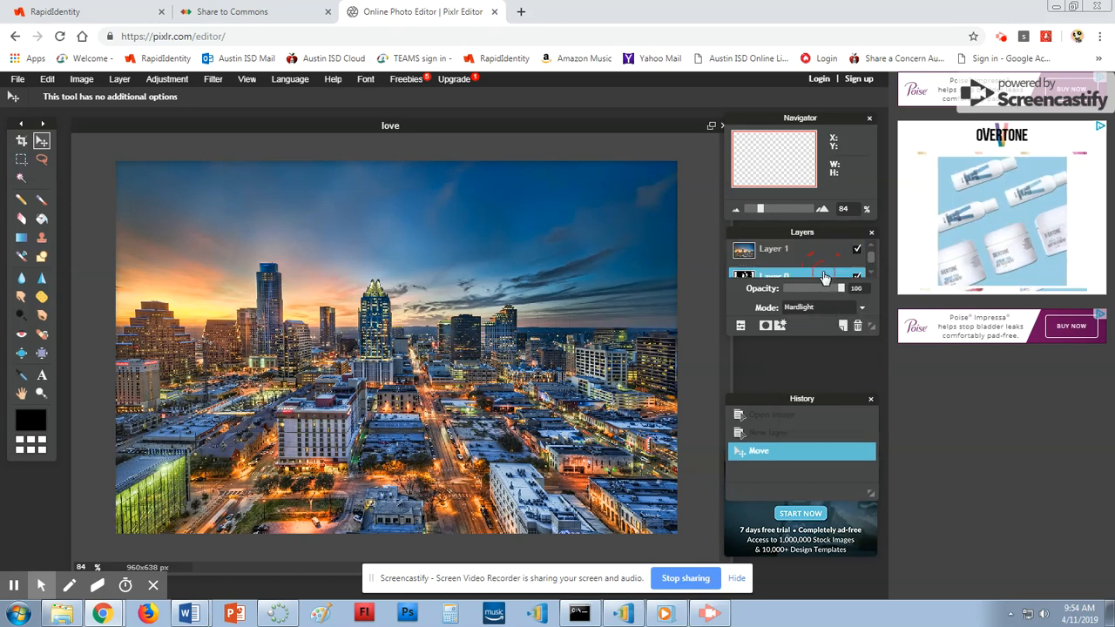
pyautogui.click(47, 80)
pyautogui.click(50, 94)
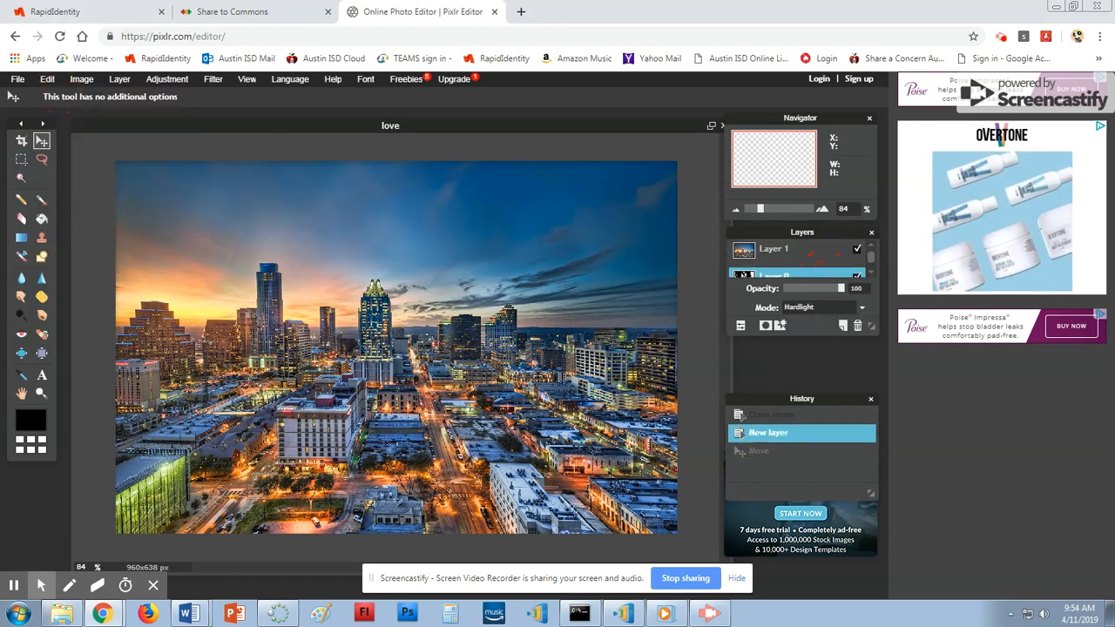
# Set the skyline Layer 1 blend mode to Hardlight.
pyautogui.click(829, 259)
pyautogui.click(817, 310)
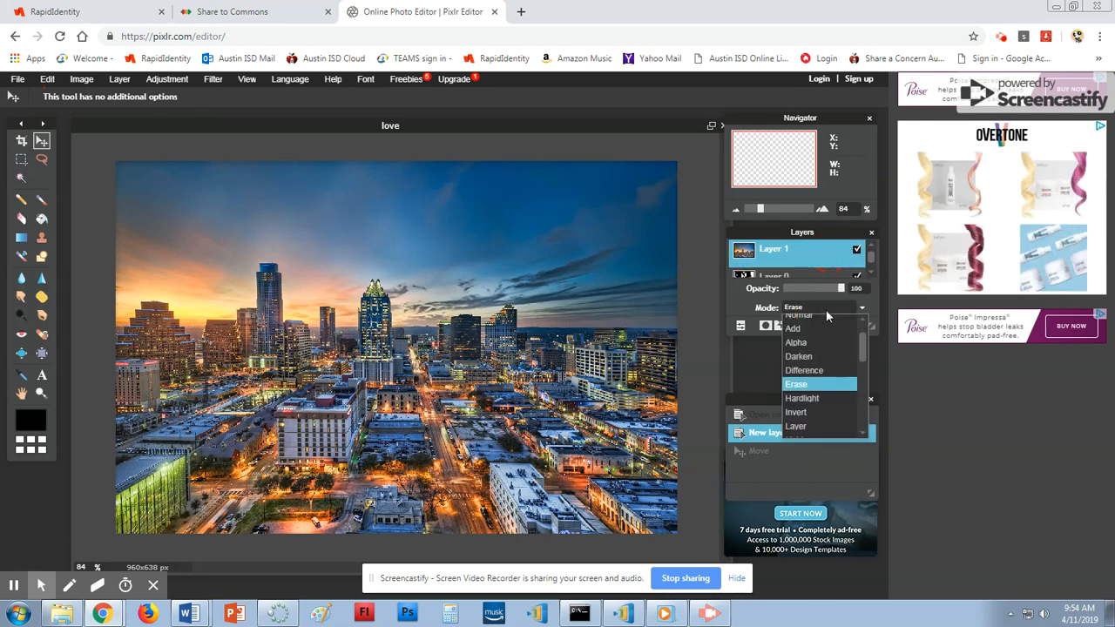
pyautogui.click(823, 319)
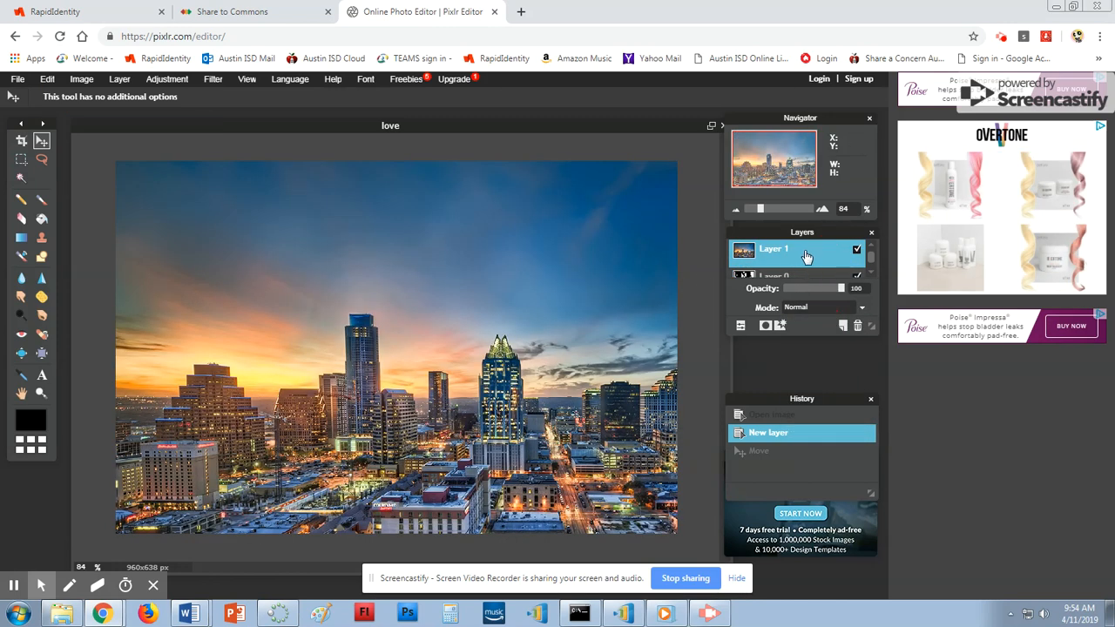
pyautogui.click(857, 309)
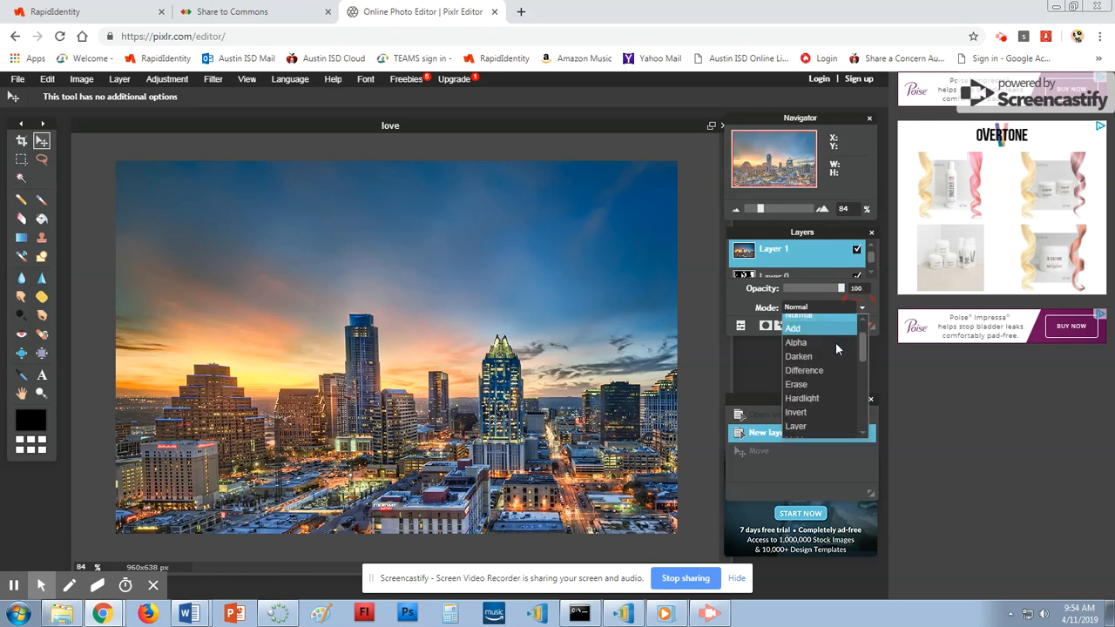
pyautogui.click(832, 393)
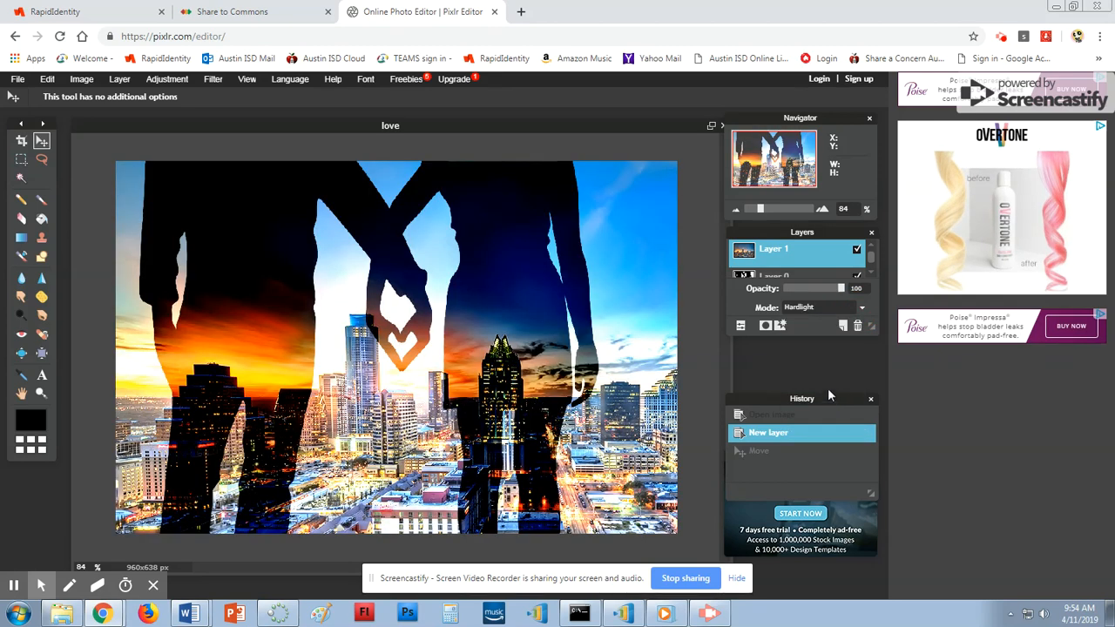
# Try Normal and Invert blending on the skyline layer and lower its opacity to 78.
pyautogui.click(861, 309)
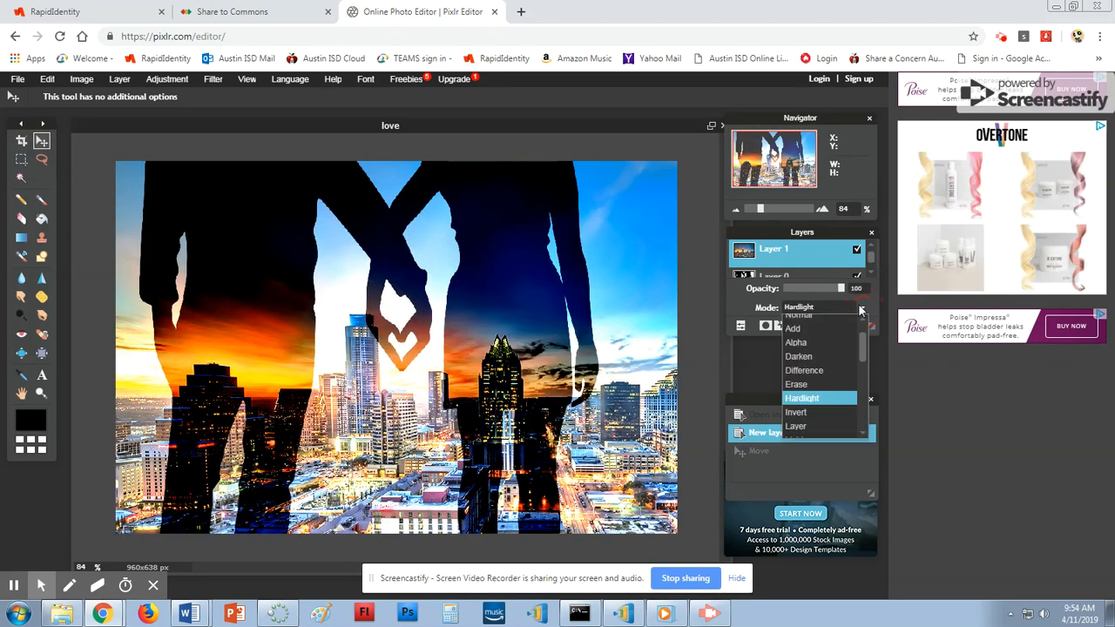
pyautogui.click(828, 315)
pyautogui.click(861, 306)
pyautogui.moveTo(866, 349); pyautogui.dragTo(863, 379)
pyautogui.scroll(-1, 868, 406)
pyautogui.click(822, 357)
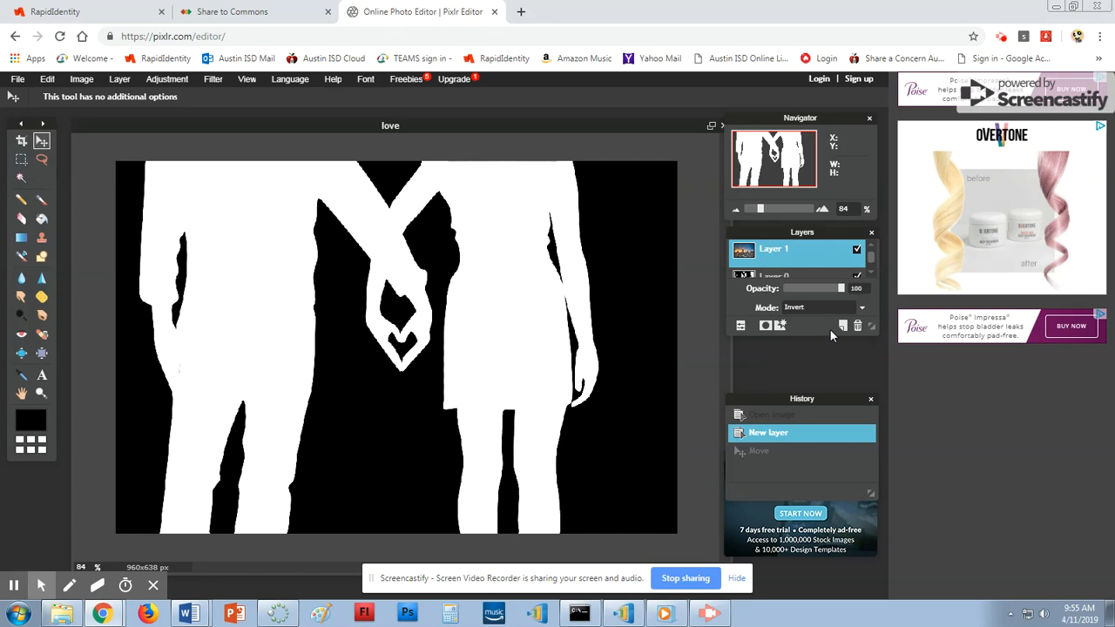
pyautogui.moveTo(841, 288)
pyautogui.mouseDown()
pyautogui.moveTo(810, 292)
pyautogui.moveTo(851, 291)
pyautogui.mouseUp()
# Switch the skyline layer's blend mode to Add.
pyautogui.click(860, 309)
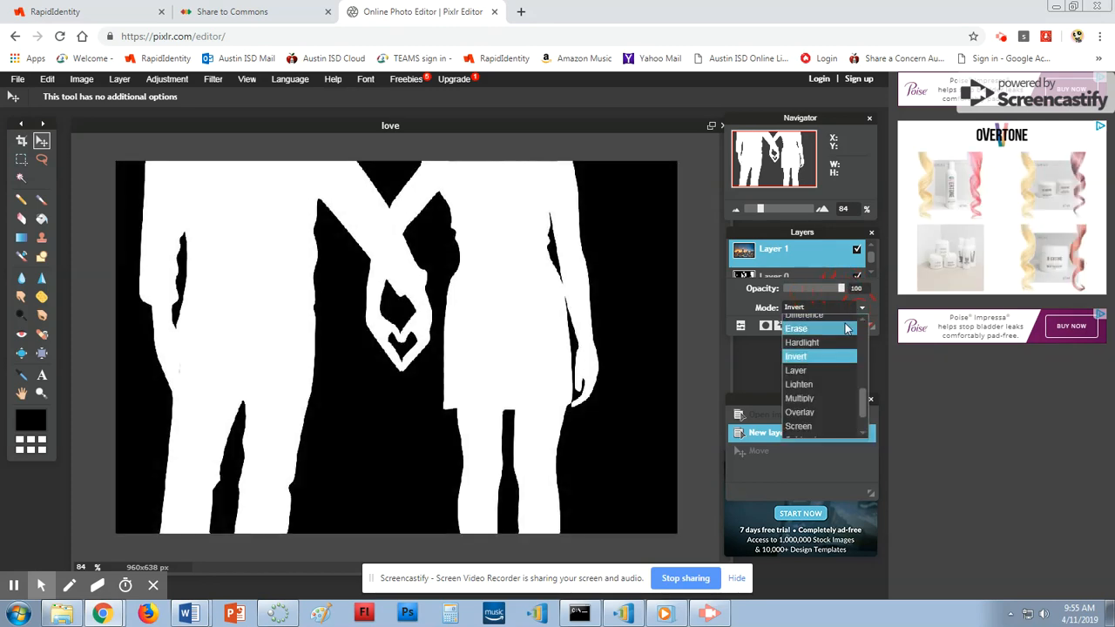
pyautogui.scroll(2, 861, 379)
pyautogui.click(839, 336)
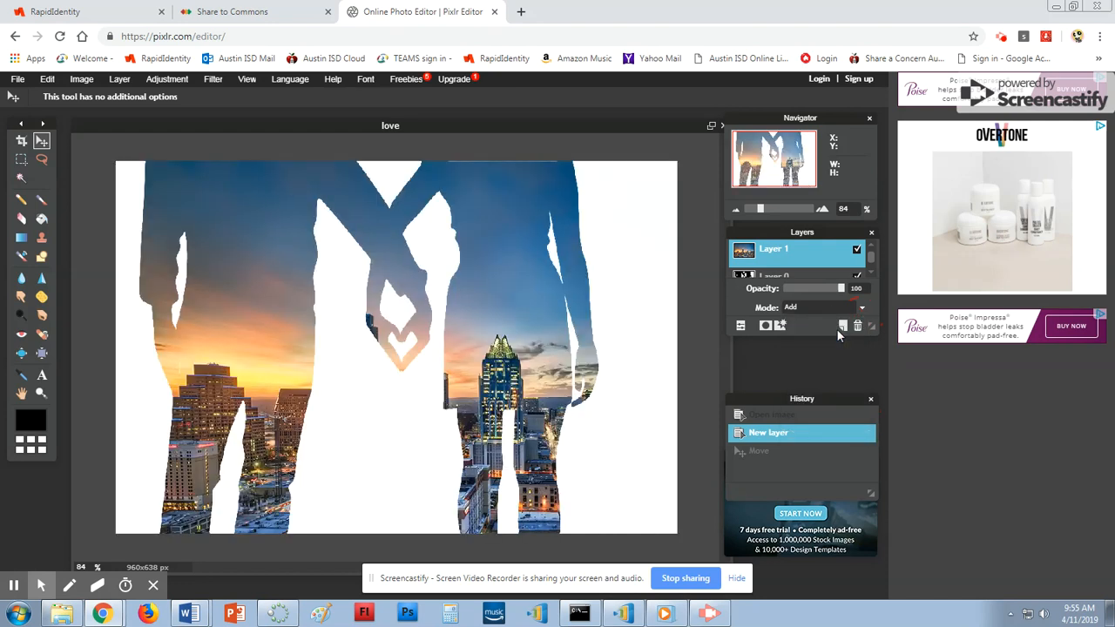
# Try Layer and Screen blending on the top layer at around 74 opacity.
pyautogui.click(859, 309)
pyautogui.moveTo(863, 344); pyautogui.dragTo(861, 415)
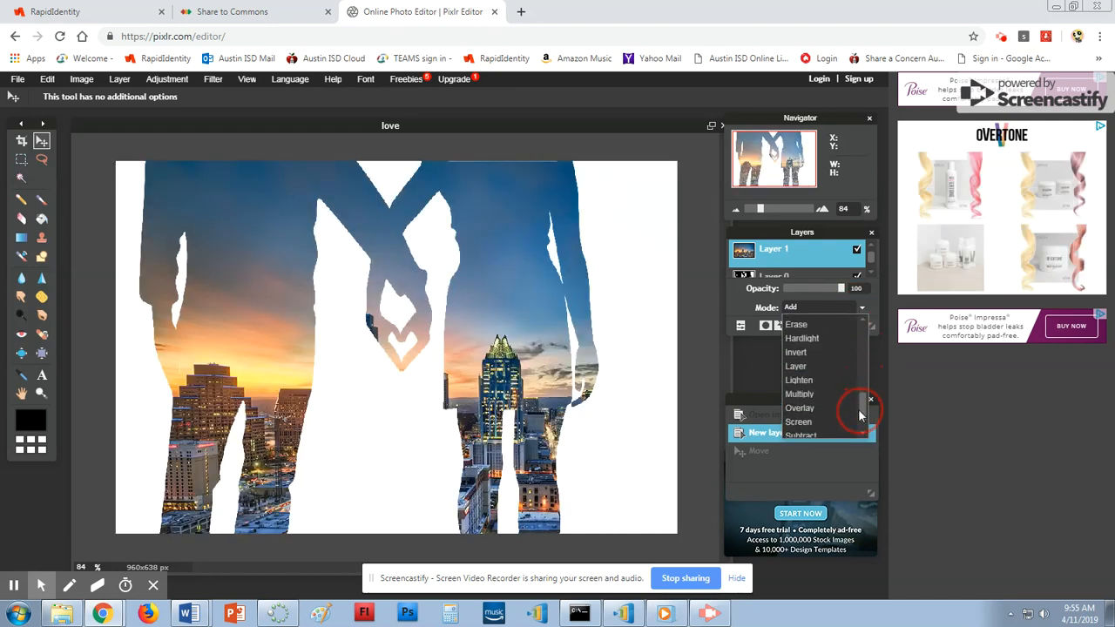
pyautogui.click(837, 367)
pyautogui.moveTo(841, 289)
pyautogui.mouseDown()
pyautogui.moveTo(809, 291)
pyautogui.moveTo(842, 290)
pyautogui.mouseUp()
pyautogui.click(861, 308)
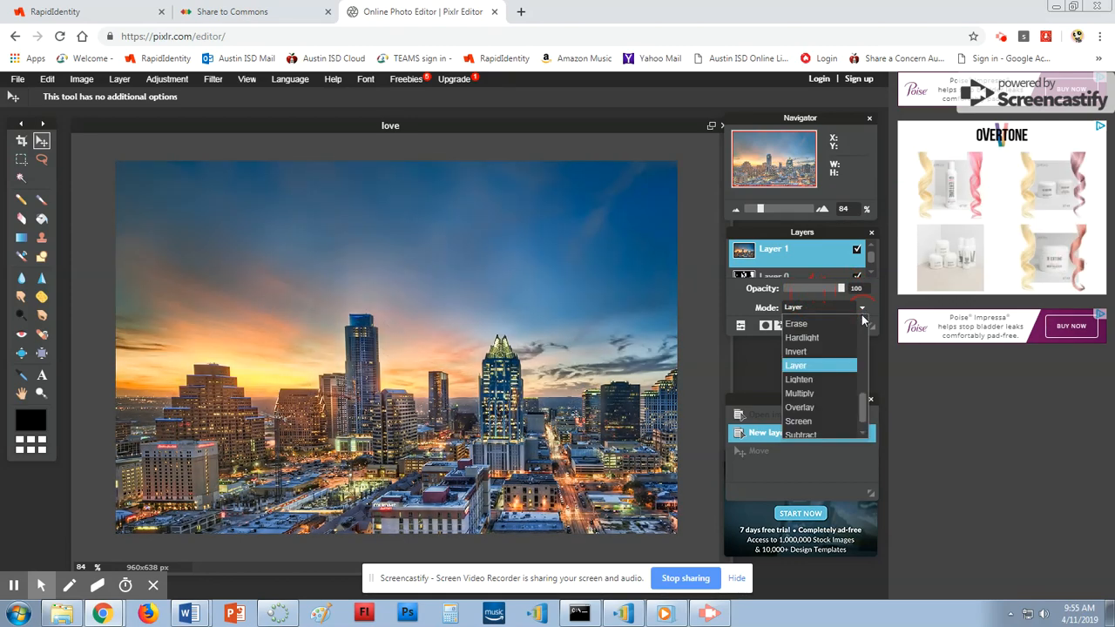
pyautogui.click(845, 423)
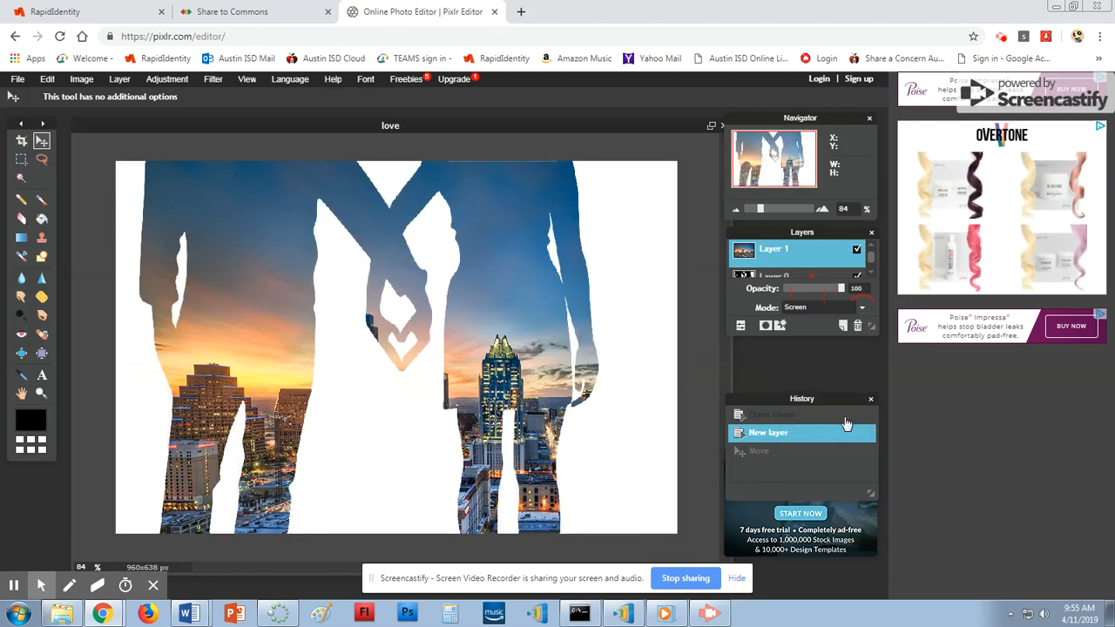
pyautogui.moveTo(840, 290)
pyautogui.mouseDown()
pyautogui.moveTo(806, 291)
pyautogui.moveTo(854, 307)
pyautogui.mouseUp()
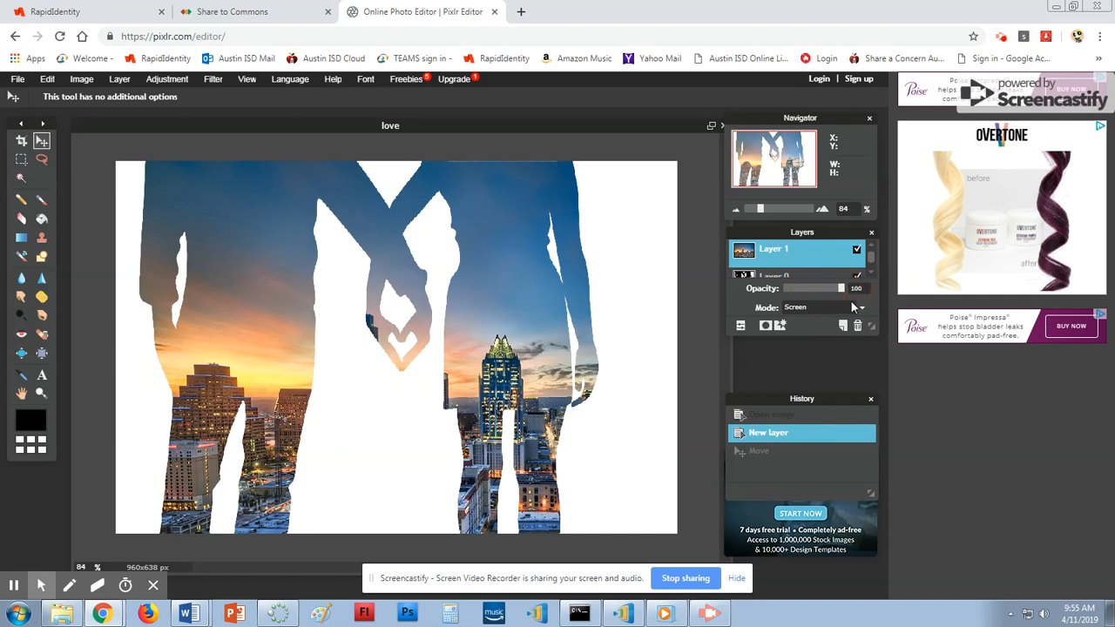
# Blend the top layer with Subtract at full 100 opacity.
pyautogui.click(856, 307)
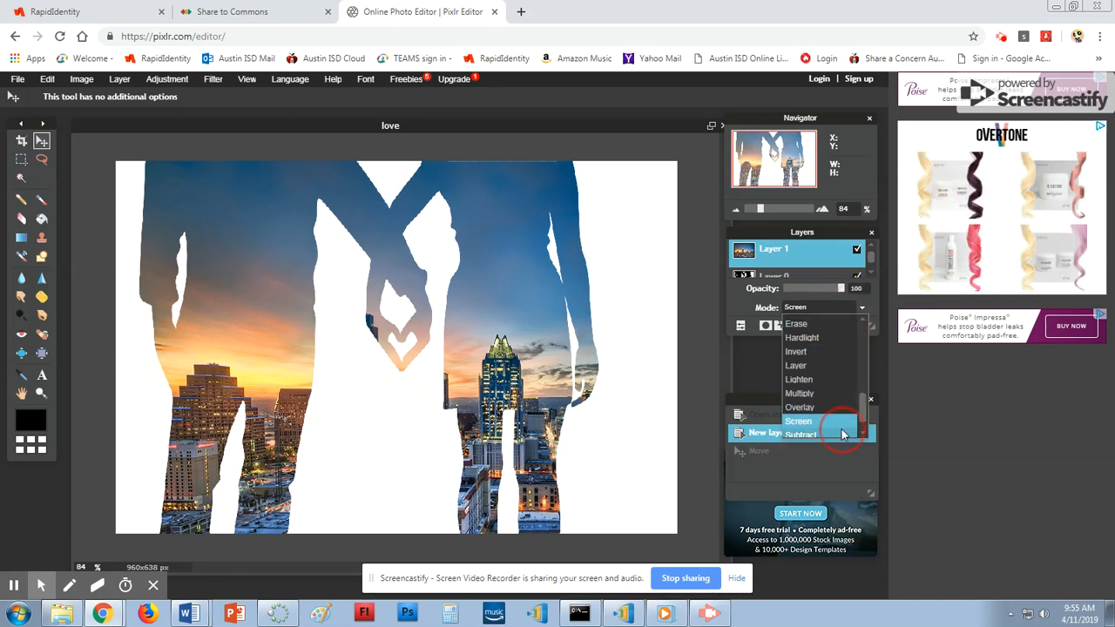
pyautogui.click(843, 434)
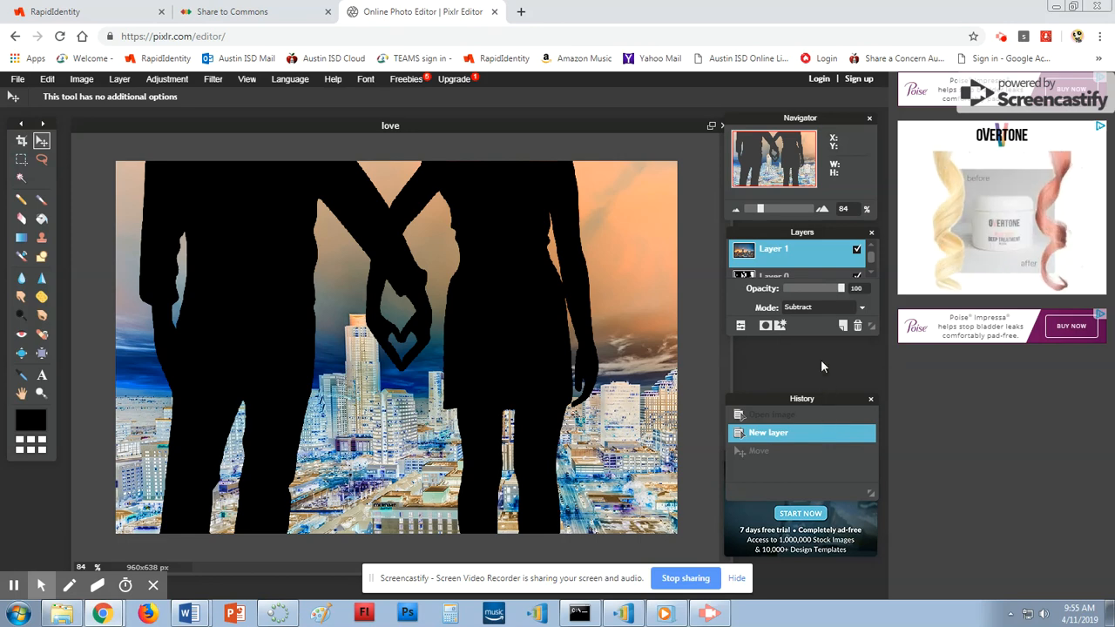
pyautogui.moveTo(842, 288)
pyautogui.mouseDown()
pyautogui.moveTo(809, 288)
pyautogui.moveTo(850, 289)
pyautogui.mouseUp()
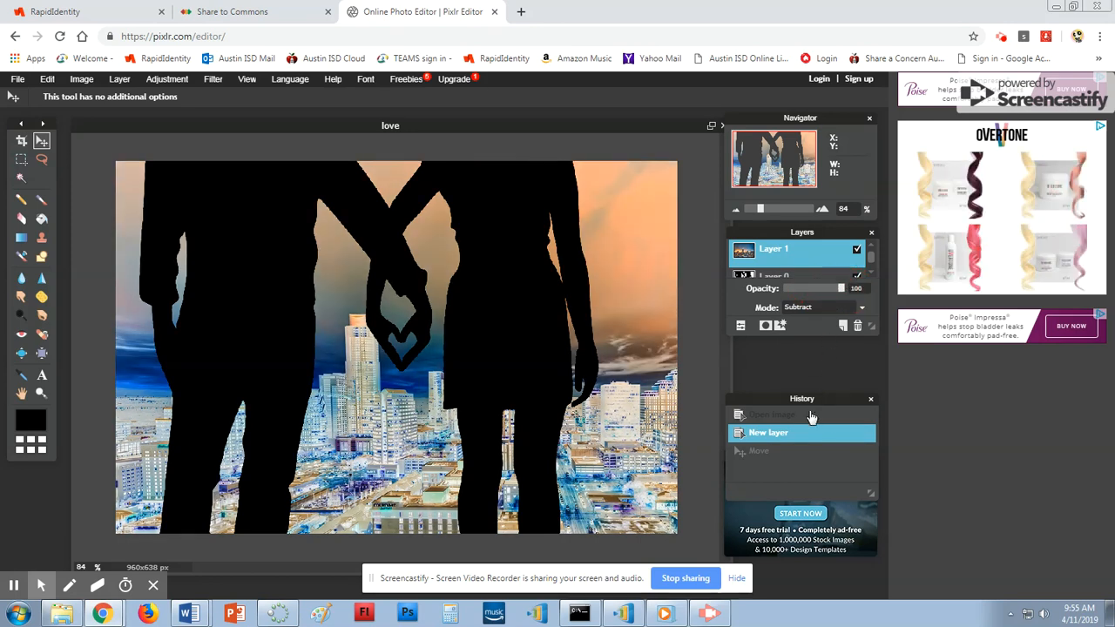
pyautogui.click(17, 79)
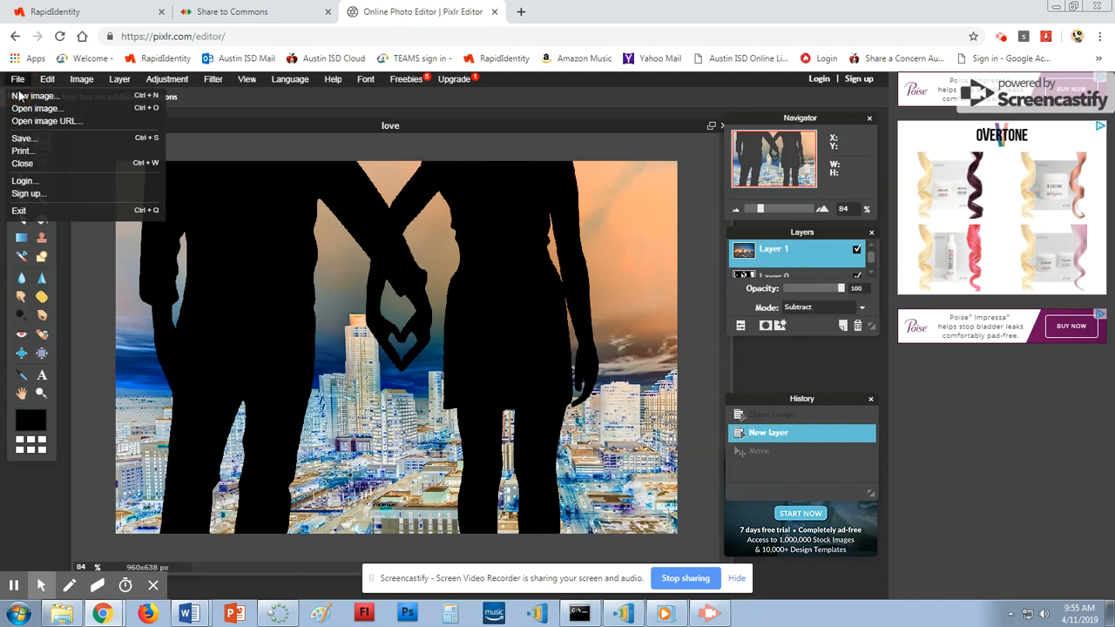
# Save as a quality-80 JPEG named with the student's name plus 'DE'.
pyautogui.click(31, 138)
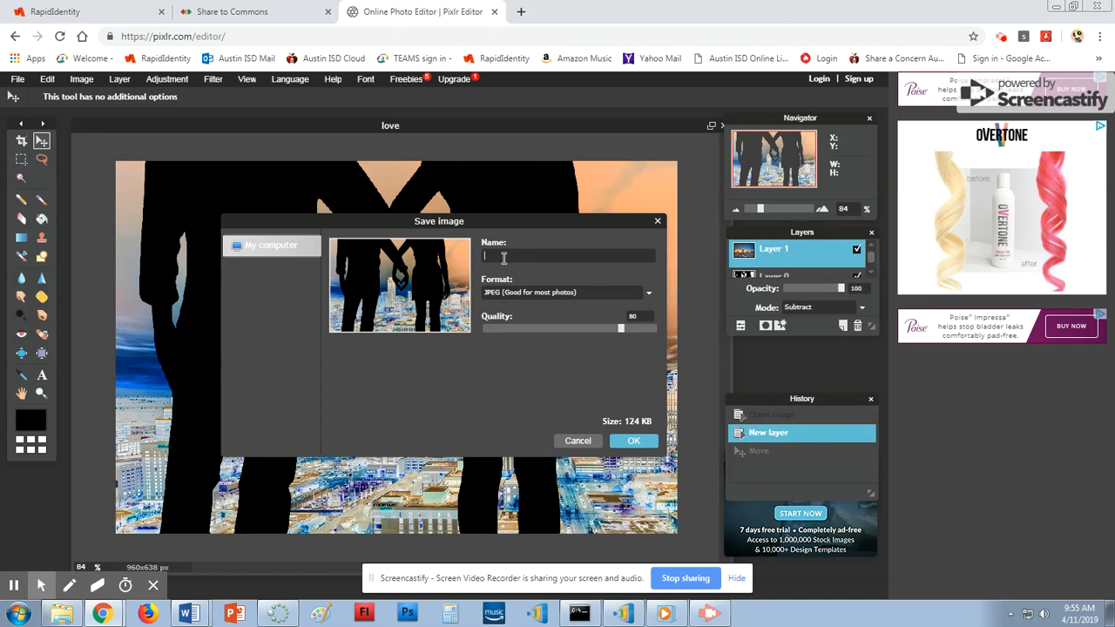
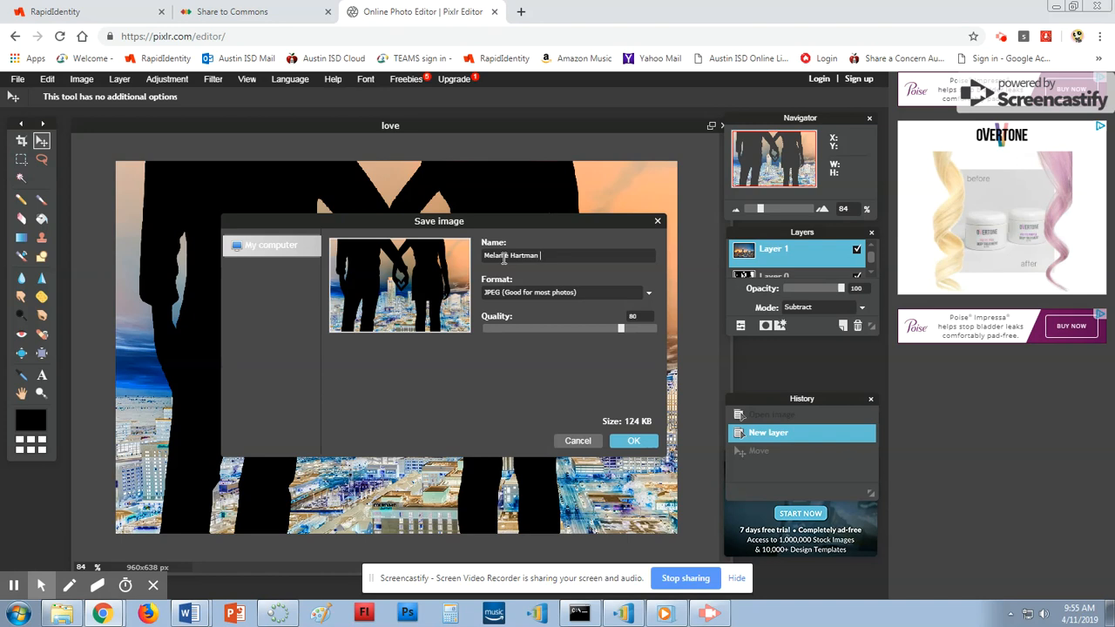
pyautogui.write('DE 8')
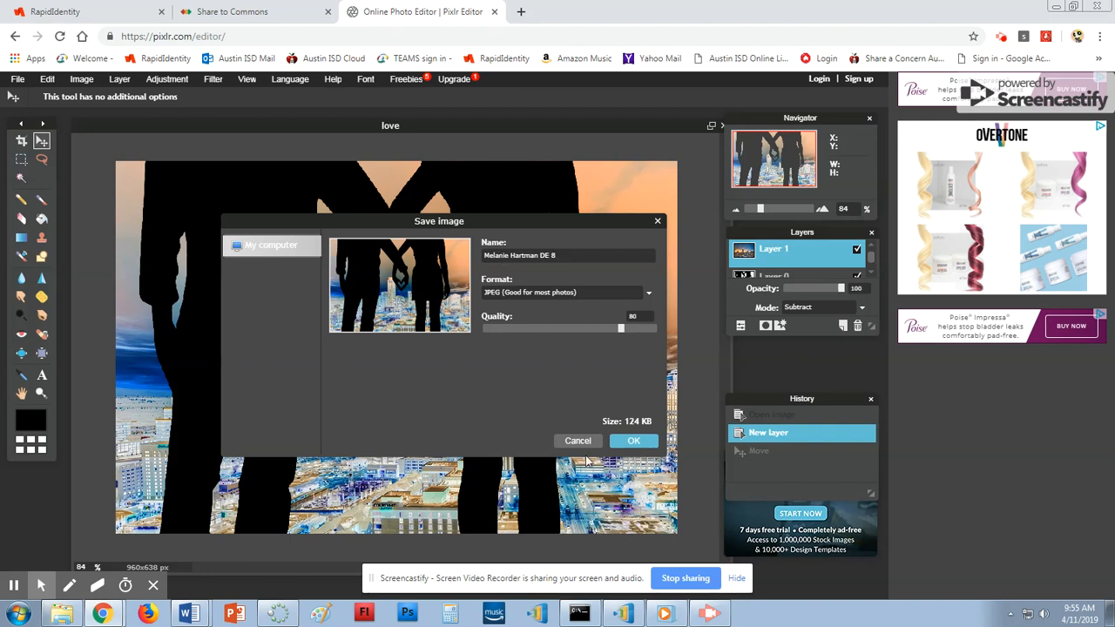
pyautogui.click(649, 442)
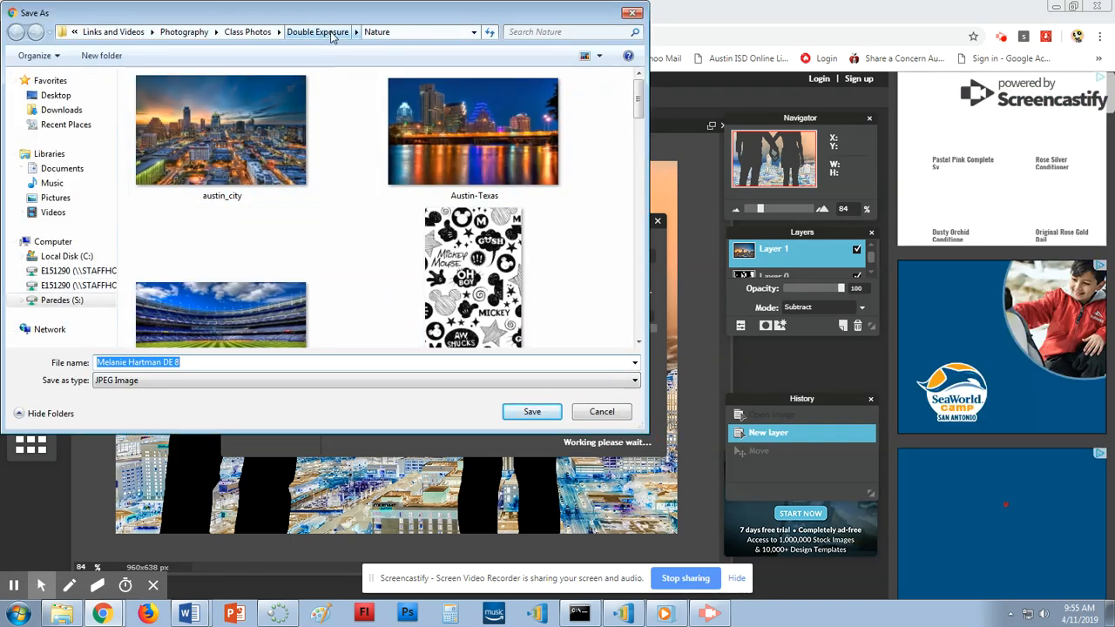
# Save the JPEG into the photography > Double Exposure folder on the L: home drive.
pyautogui.click(79, 285)
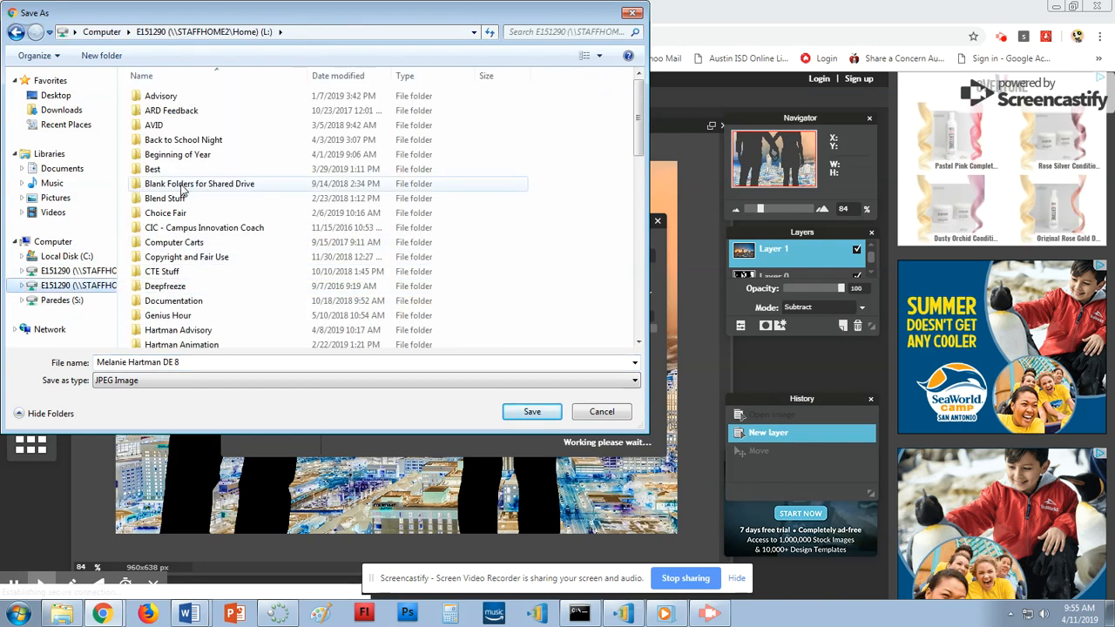
pyautogui.scroll(-3, 190, 293)
pyautogui.doubleClick(183, 253)
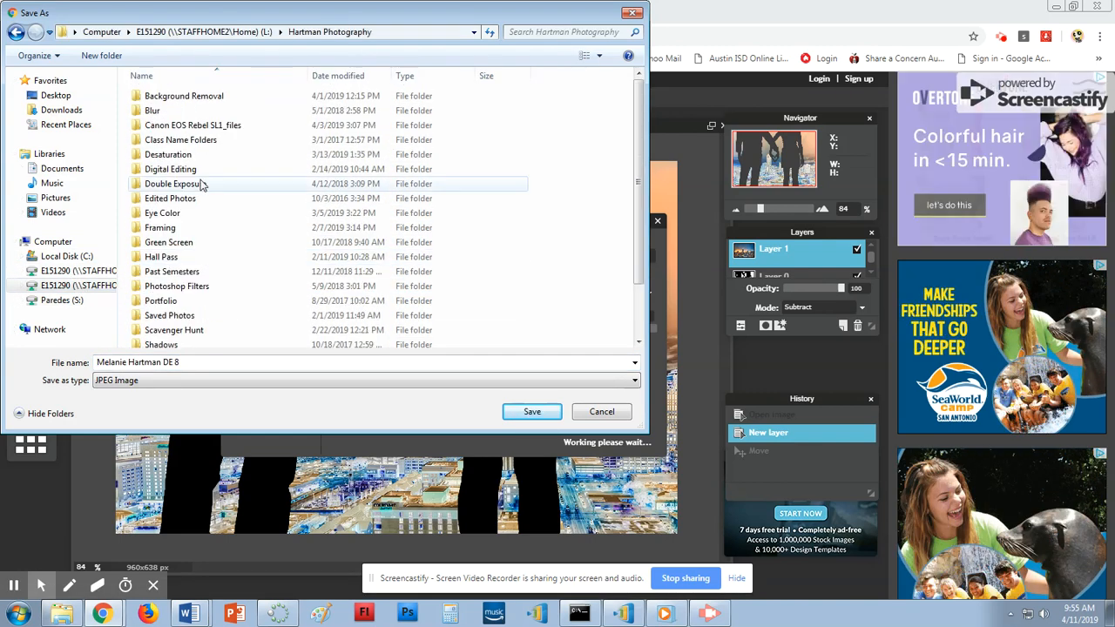
pyautogui.click(190, 186)
pyautogui.doubleClick(191, 186)
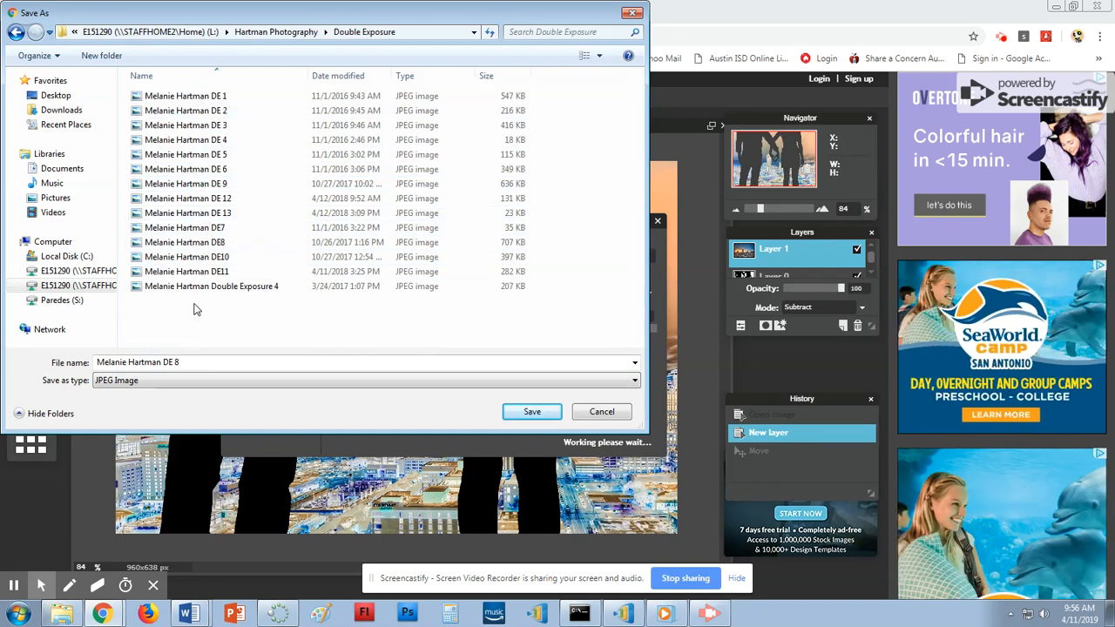
pyautogui.click(513, 415)
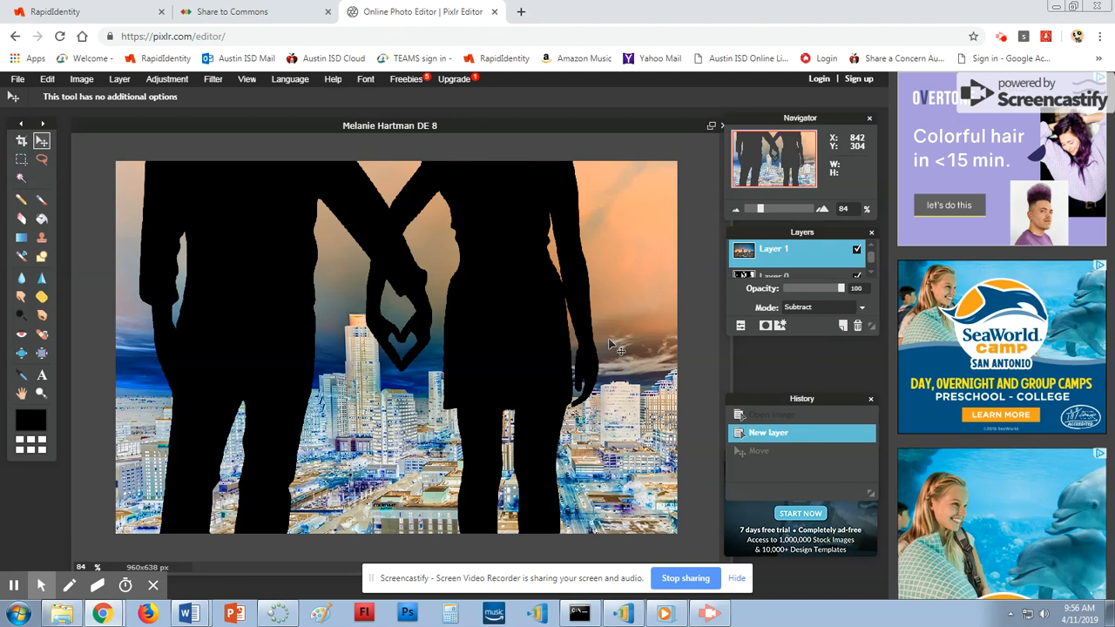
pyautogui.click(788, 278)
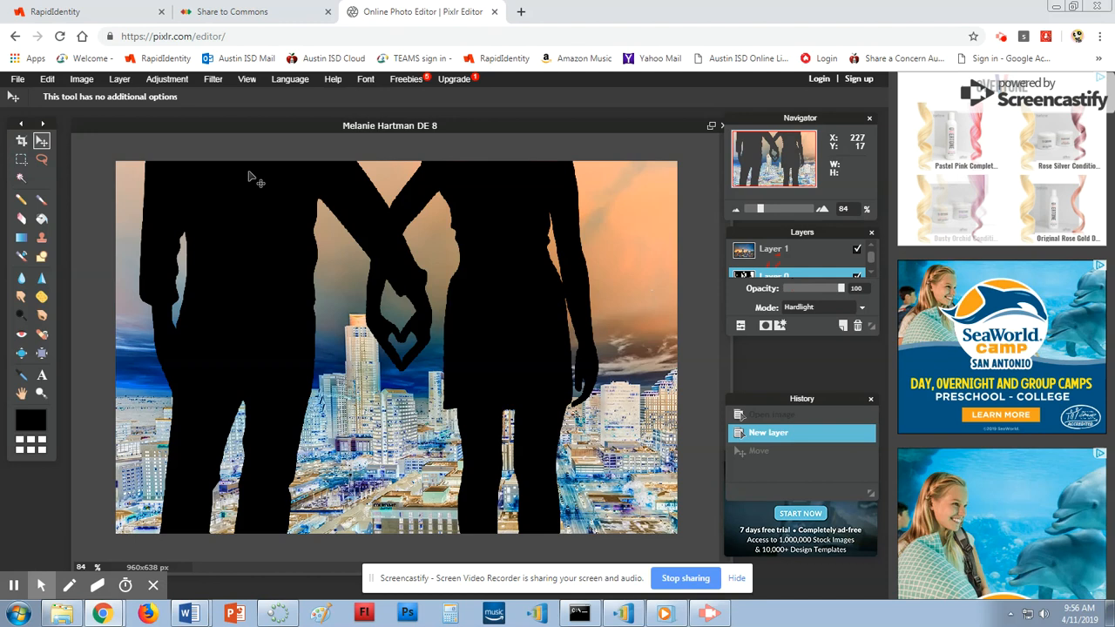
pyautogui.click(81, 79)
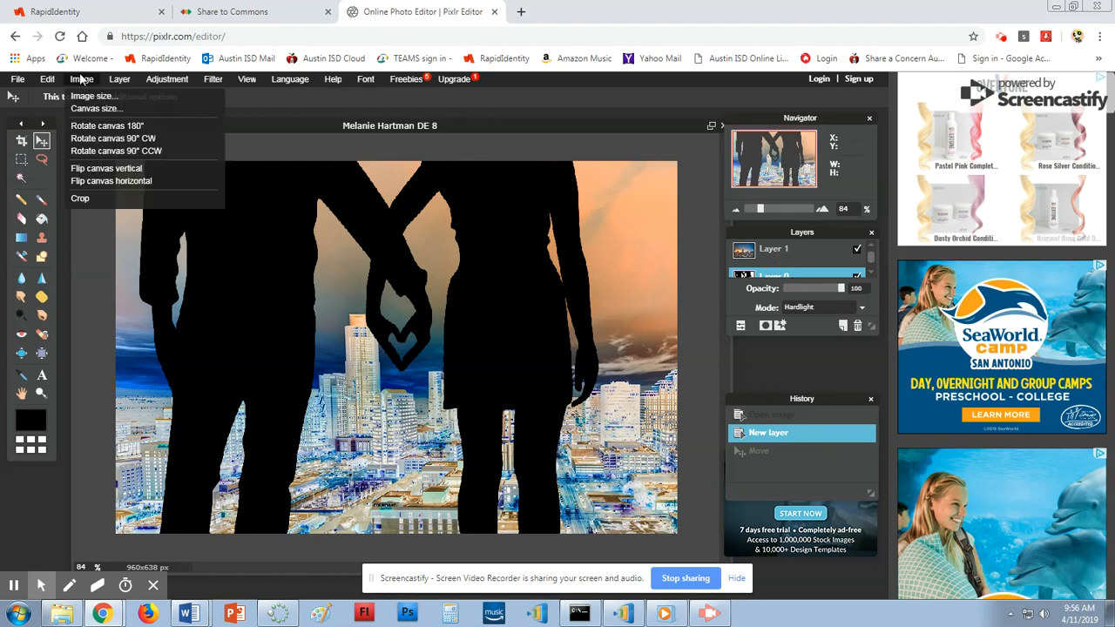
pyautogui.click(81, 79)
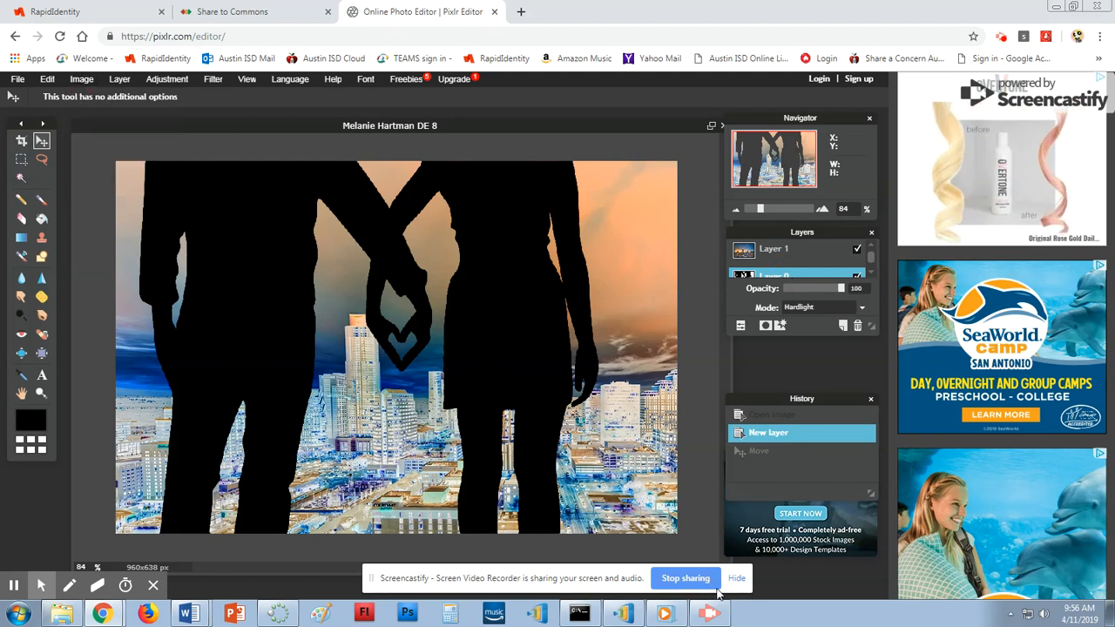